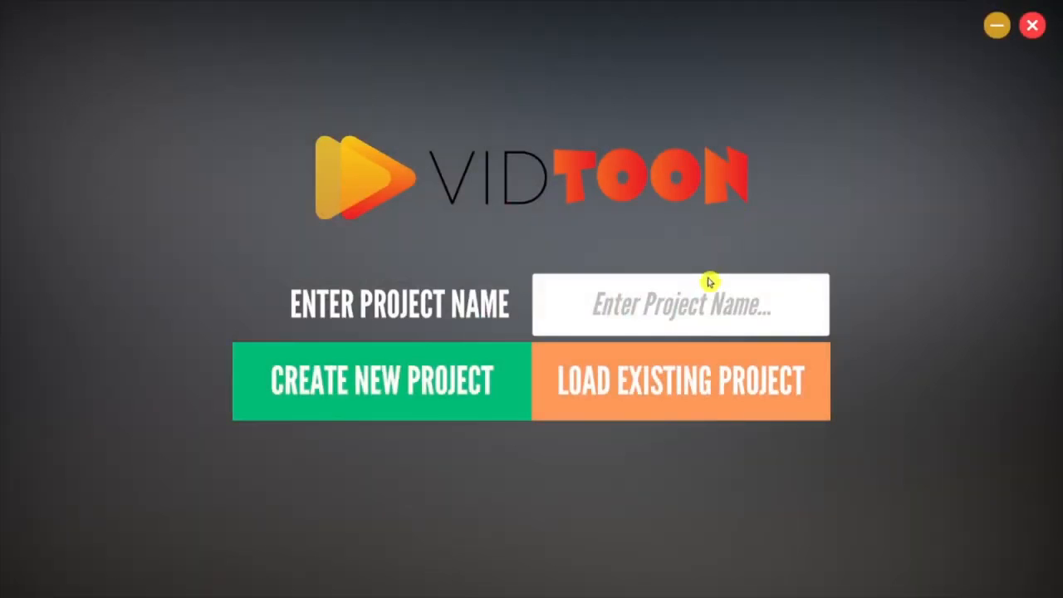
Create a new project named "project".
{"action": "left_click", "coordinate": [708, 305]}
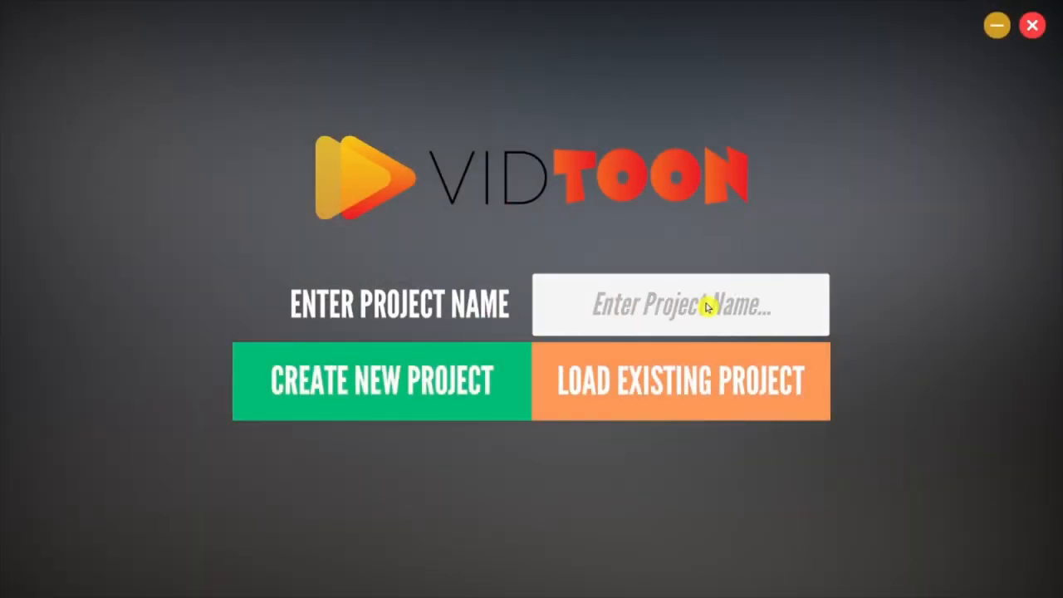
{"action": "type", "text": "project"}
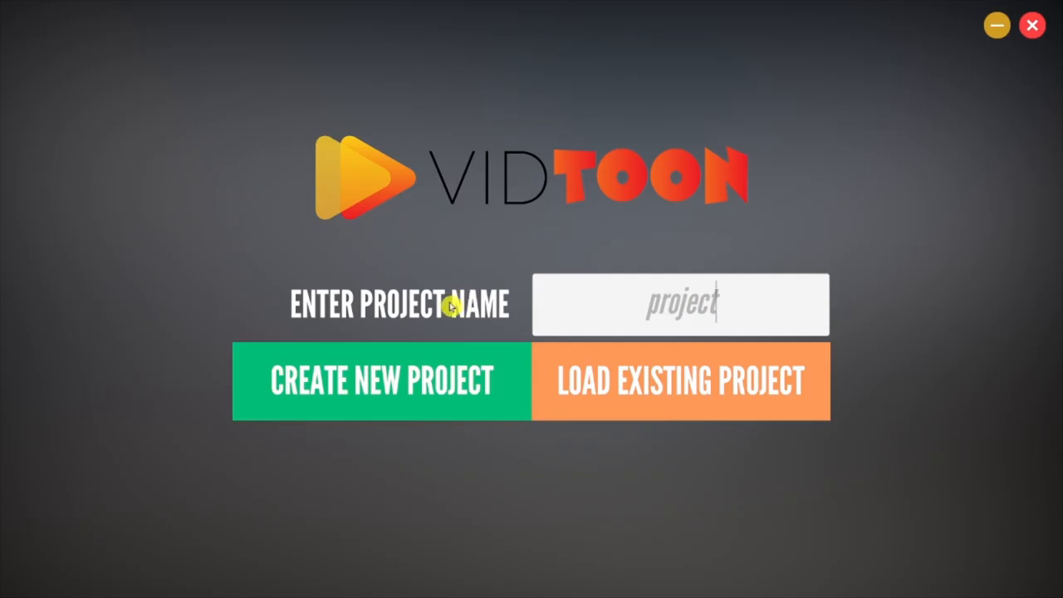
{"action": "left_click", "coordinate": [373, 389]}
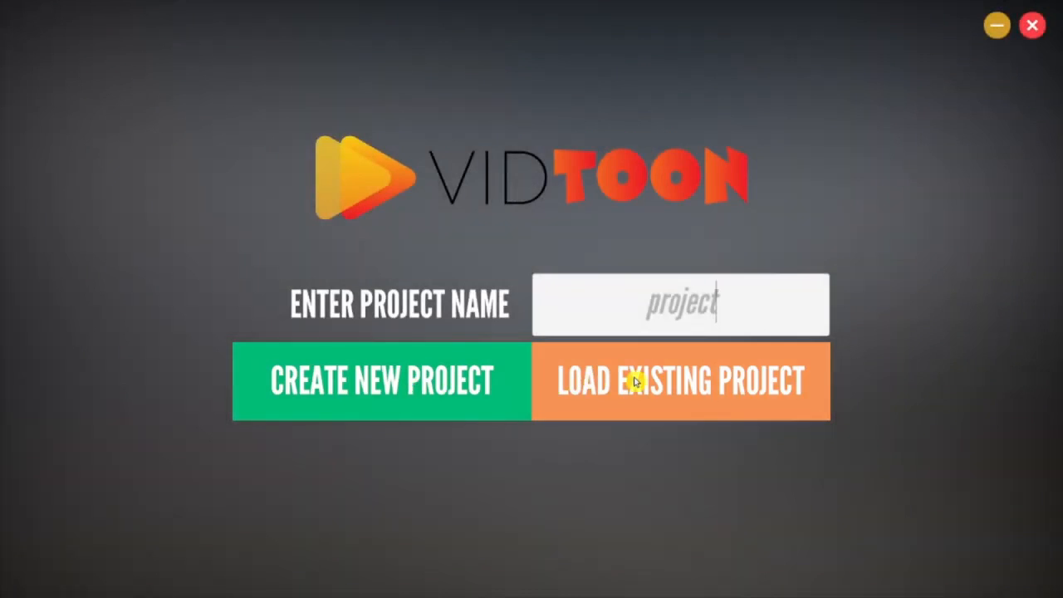
{"action": "left_click", "coordinate": [427, 381]}
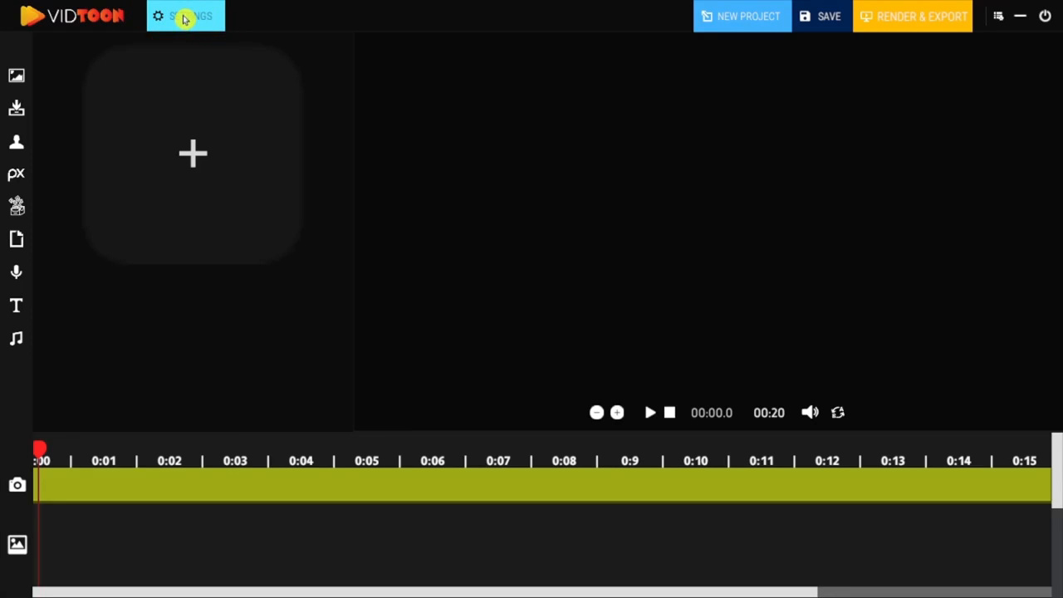
Add the air-conditioner room background to the timeline, extend its clip to about 13.1 seconds and enlarge it in the preview.
{"action": "left_click", "coordinate": [17, 75]}
{"action": "left_click", "coordinate": [223, 156]}
{"action": "left_click_drag", "start_coordinate": [222, 156], "coordinate": [897, 484]}
{"action": "left_click_drag", "start_coordinate": [789, 482], "coordinate": [520, 111]}
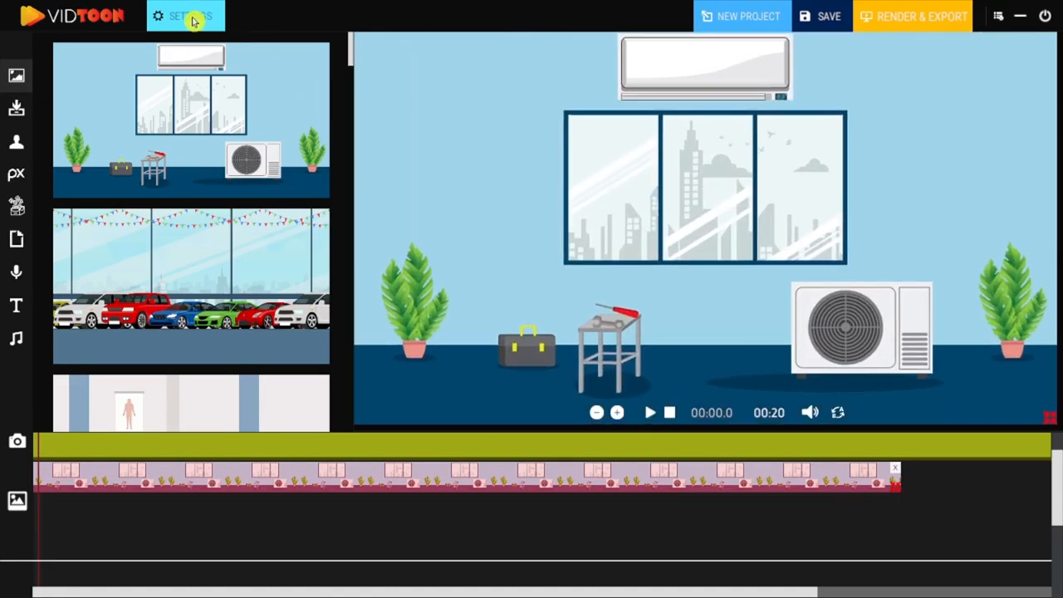
Review the settings of the air-conditioner room background.
{"action": "left_click", "coordinate": [189, 17]}
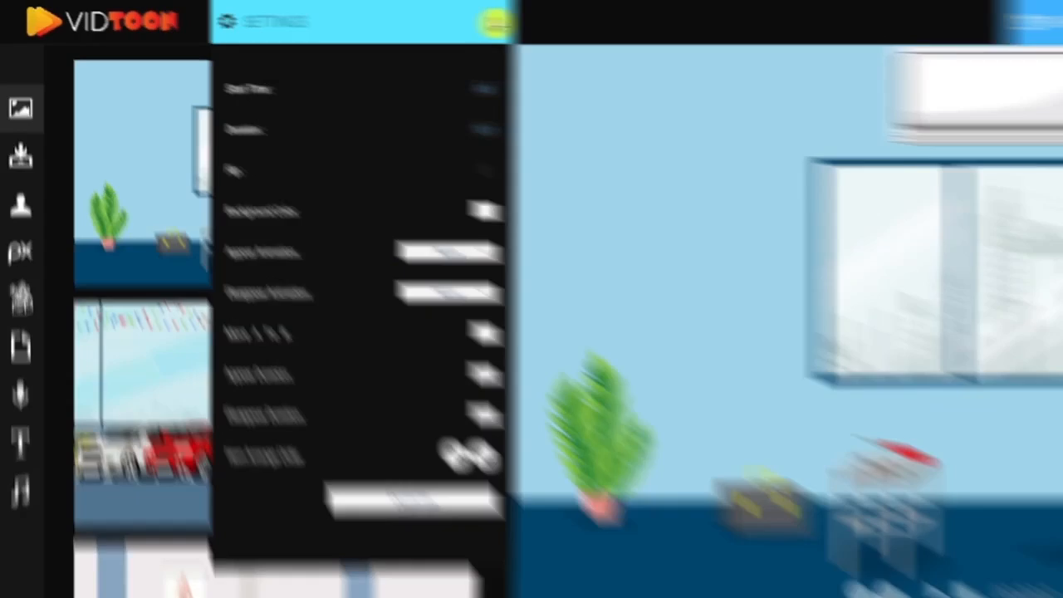
{"action": "left_click", "coordinate": [530, 22]}
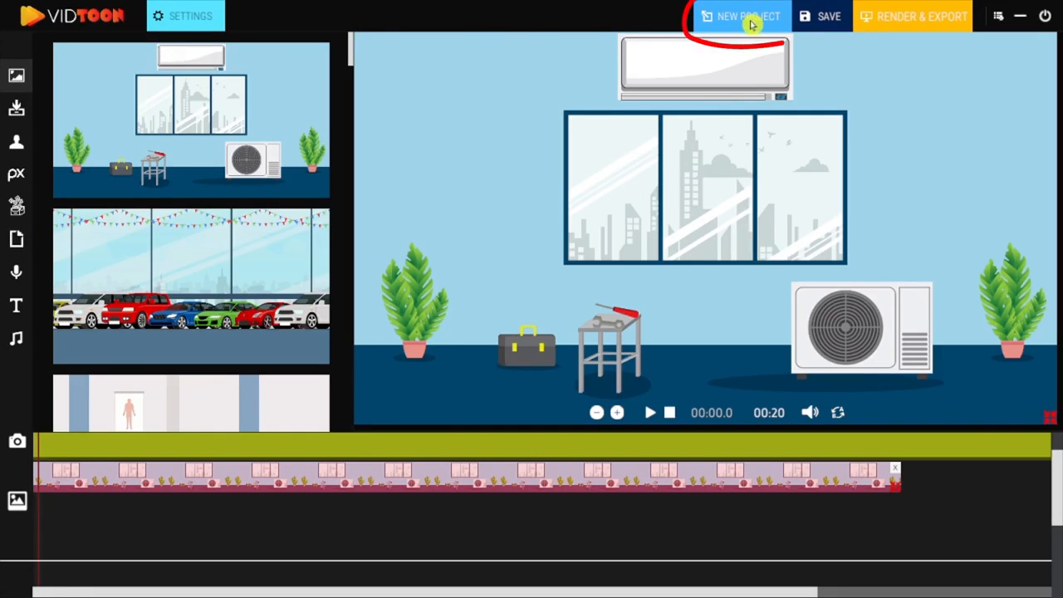
Start a new project, saving the current one to the Desktop as "project project 1".
{"action": "left_click", "coordinate": [752, 23]}
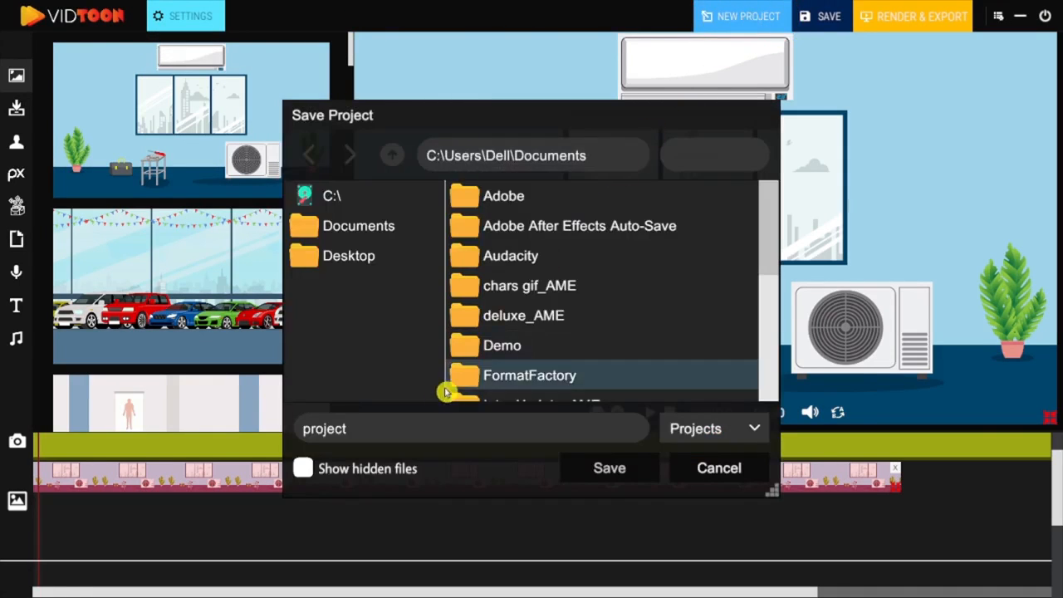
{"action": "double_click", "coordinate": [408, 430]}
{"action": "left_click", "coordinate": [353, 259]}
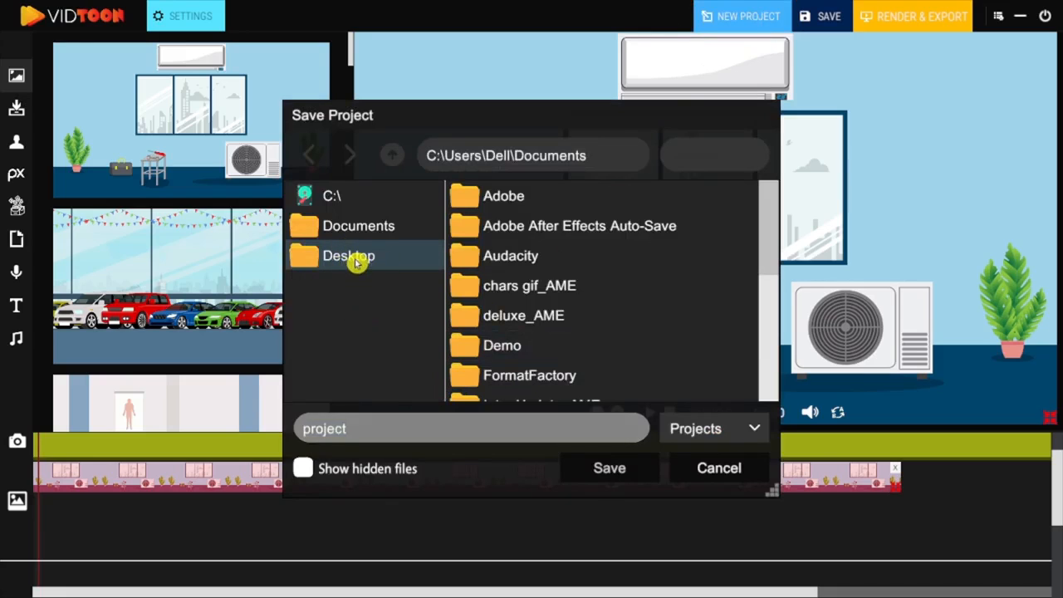
{"action": "double_click", "coordinate": [373, 425]}
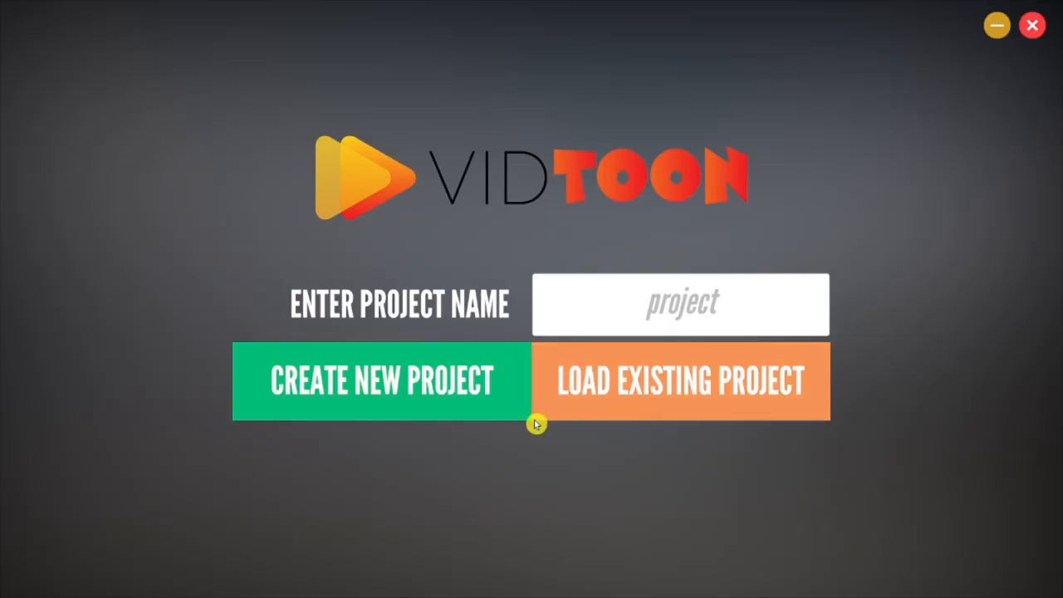
Load the existing project file "project project 1.vepx" from the Desktop.
{"action": "double_click", "coordinate": [738, 312]}
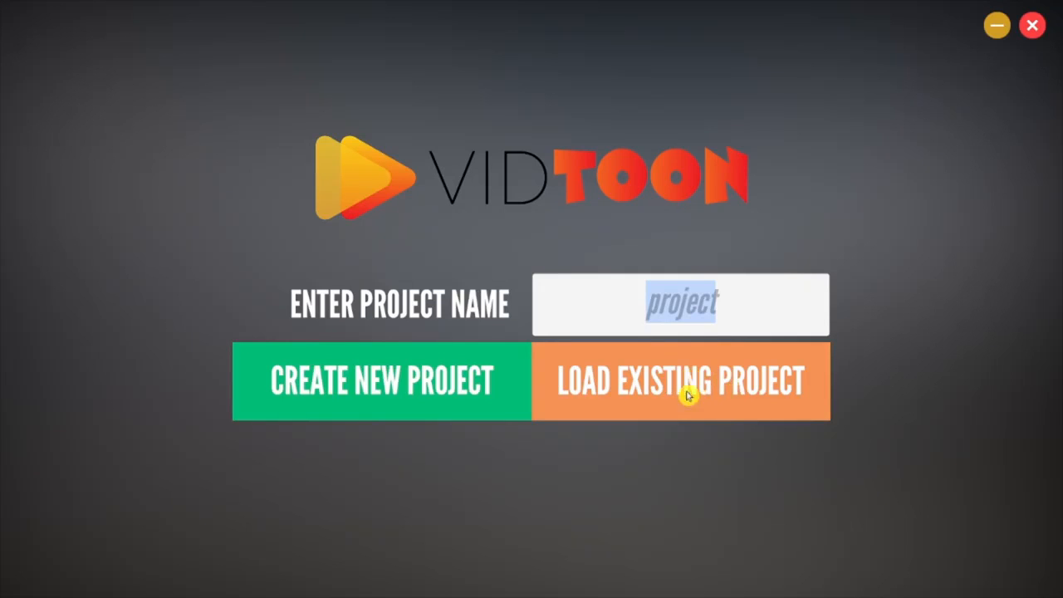
{"action": "left_click", "coordinate": [712, 382]}
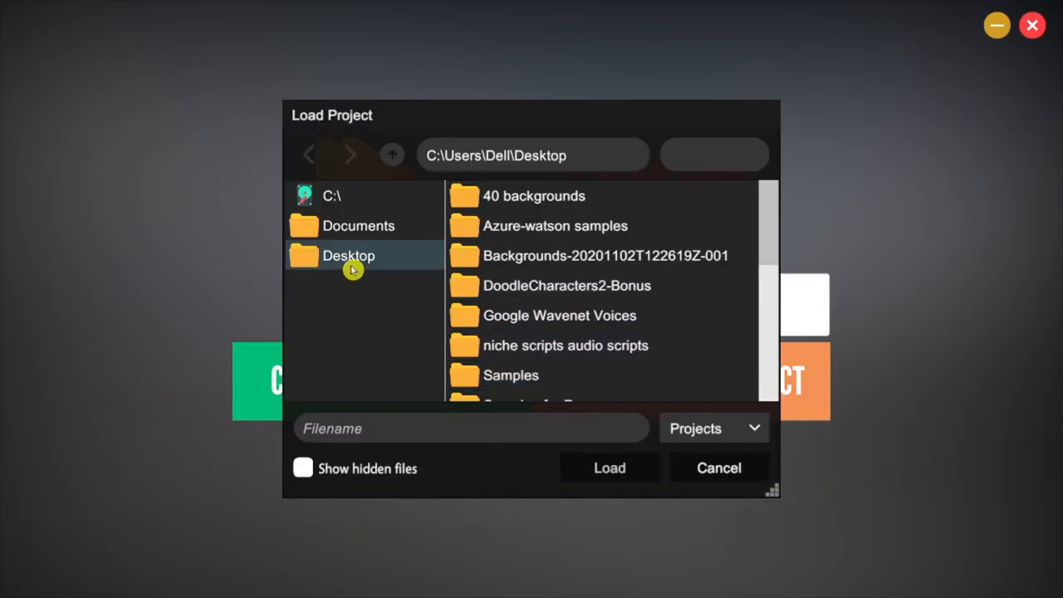
{"action": "scroll", "coordinate": [698, 291], "scroll_direction": "down", "scroll_amount": 5}
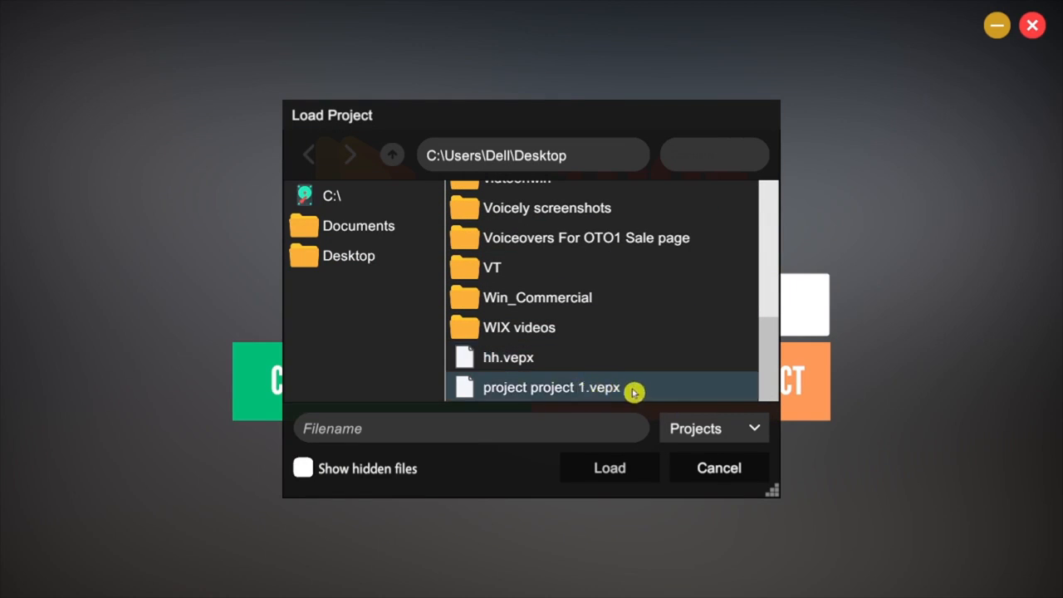
{"action": "left_click", "coordinate": [650, 390]}
{"action": "left_click", "coordinate": [615, 468]}
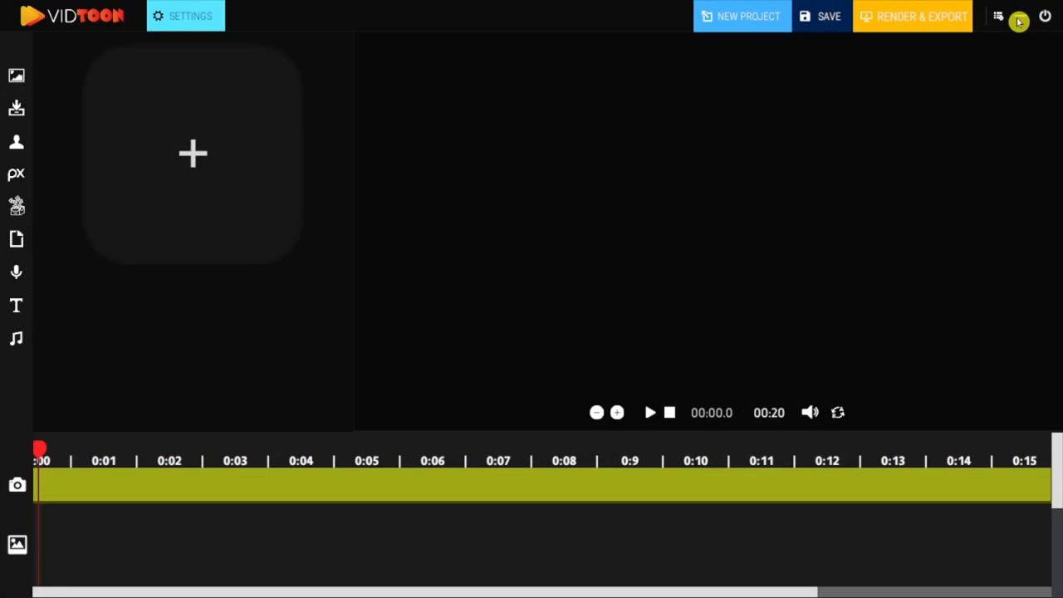
Minimize the program window and restore it from the desktop.
{"action": "left_click", "coordinate": [1019, 21]}
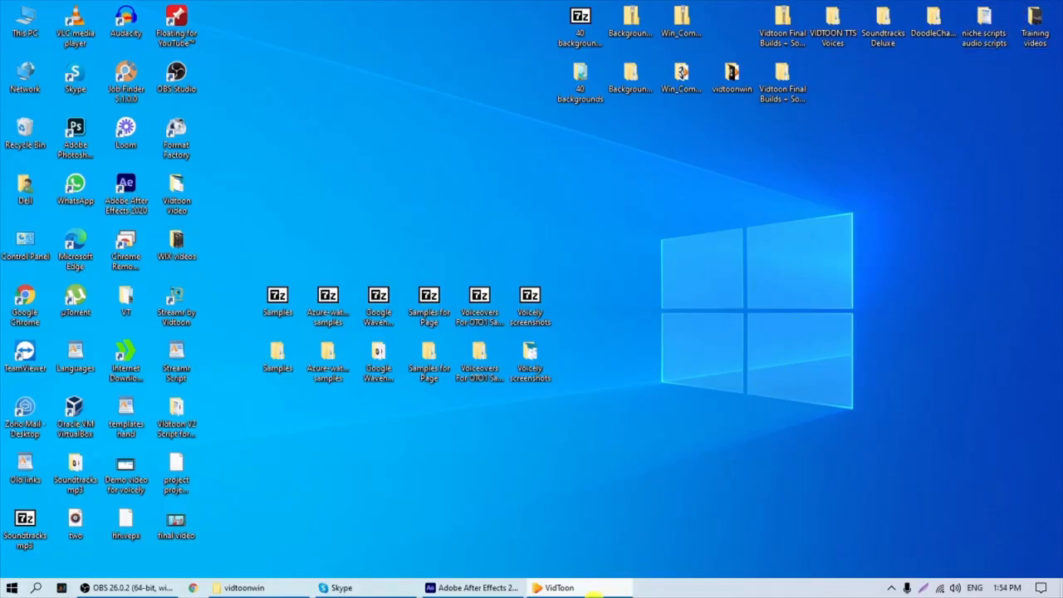
{"action": "left_click", "coordinate": [593, 590]}
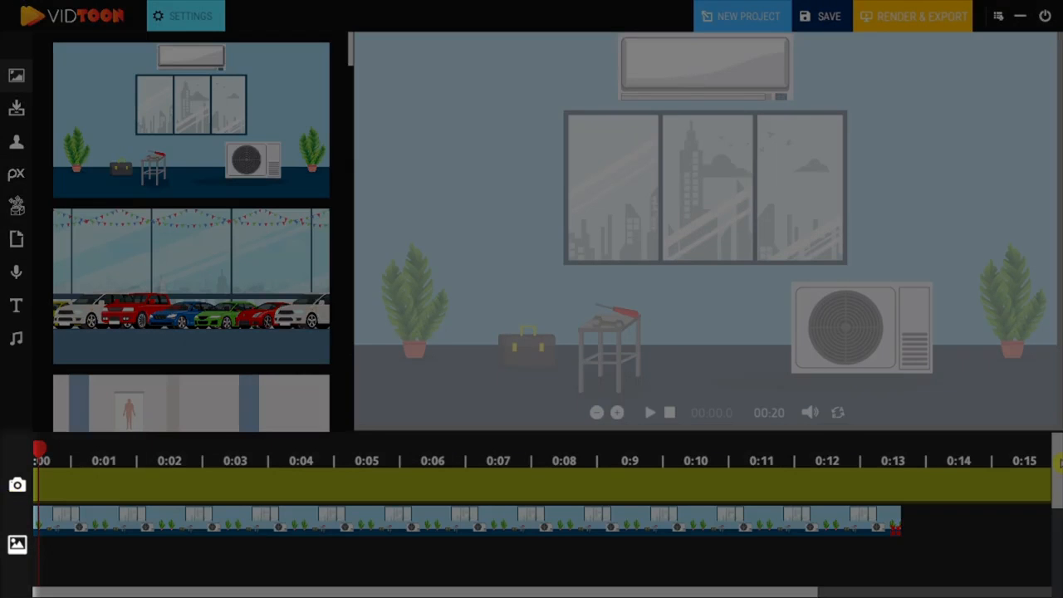
Delete the air-conditioner room background clip from the timeline.
{"action": "left_click_drag", "start_coordinate": [1059, 469], "coordinate": [1060, 444]}
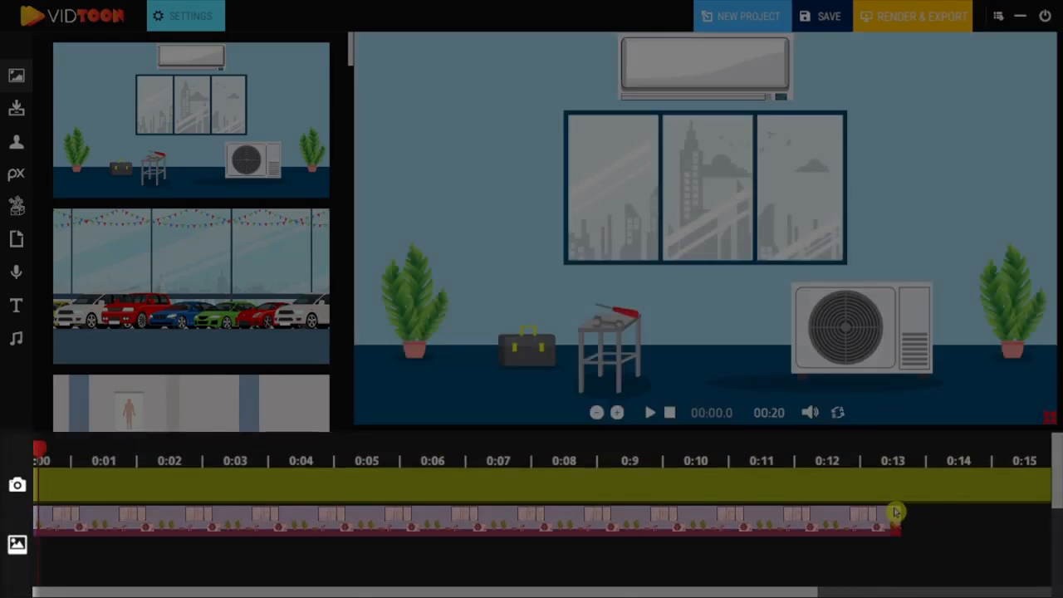
{"action": "left_click", "coordinate": [896, 512]}
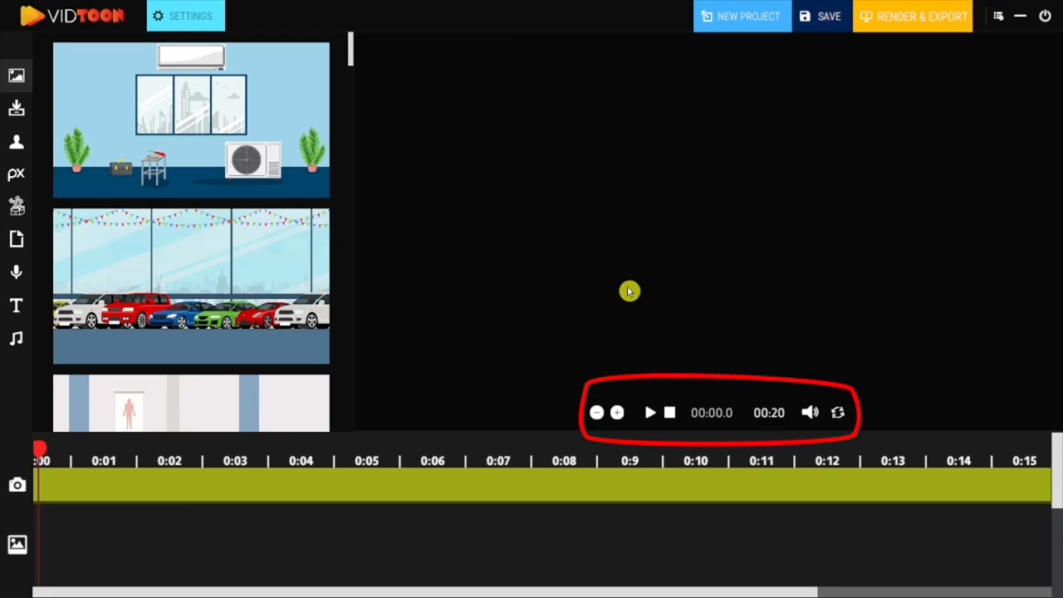
Play the empty timeline briefly and stop the playback.
{"action": "left_click", "coordinate": [651, 414]}
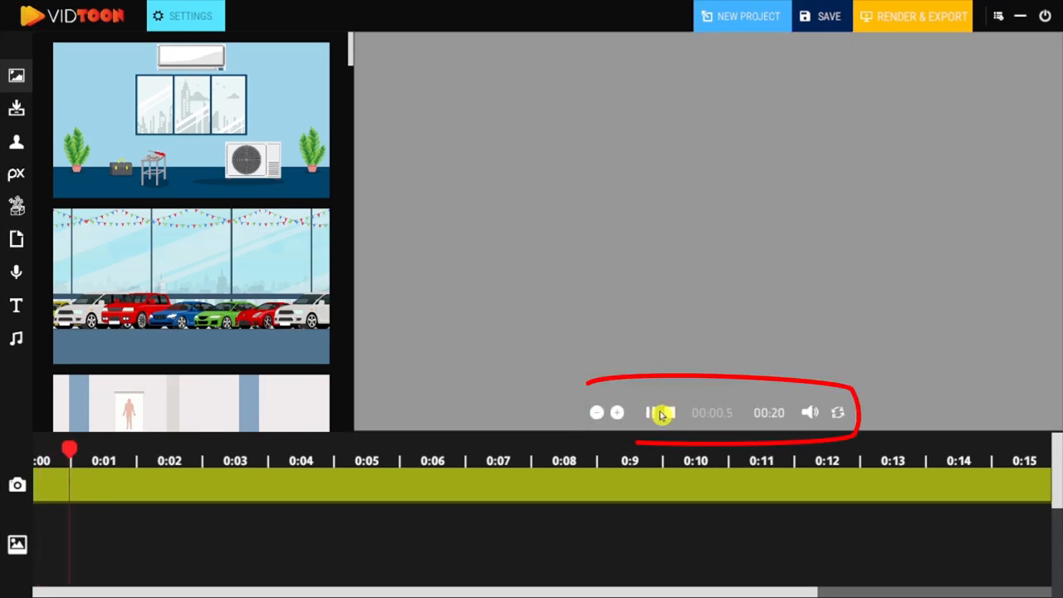
{"action": "left_click", "coordinate": [672, 413]}
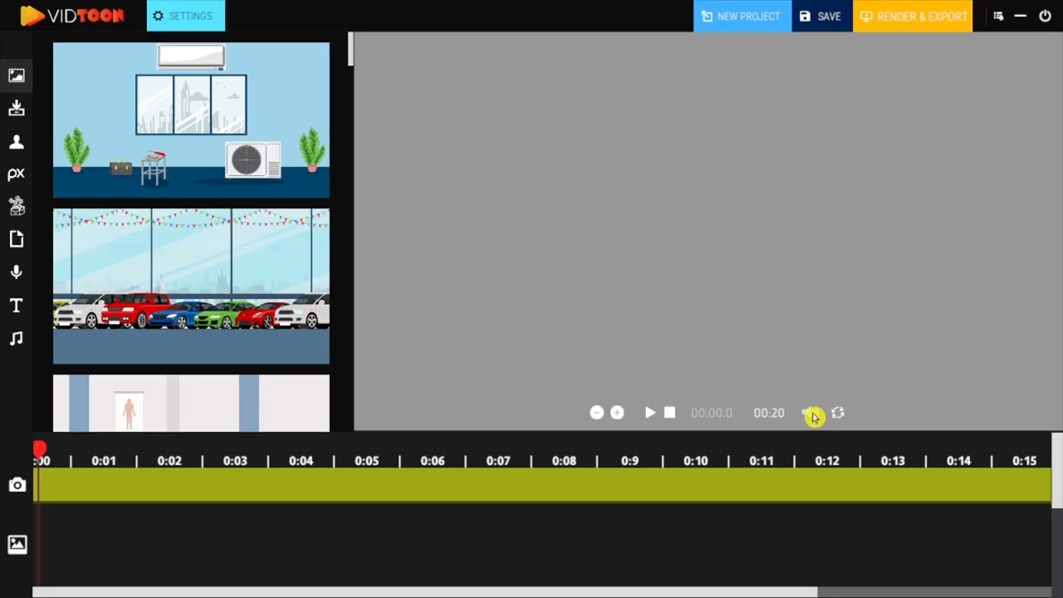
Lengthen the project's total duration to 44 seconds.
{"action": "left_click", "coordinate": [619, 414]}
{"action": "left_click", "coordinate": [619, 414]}
{"action": "left_click", "coordinate": [619, 414]}
{"action": "left_click", "coordinate": [619, 414]}
{"action": "left_click", "coordinate": [619, 413]}
{"action": "left_click", "coordinate": [619, 414]}
{"action": "left_click", "coordinate": [618, 414]}
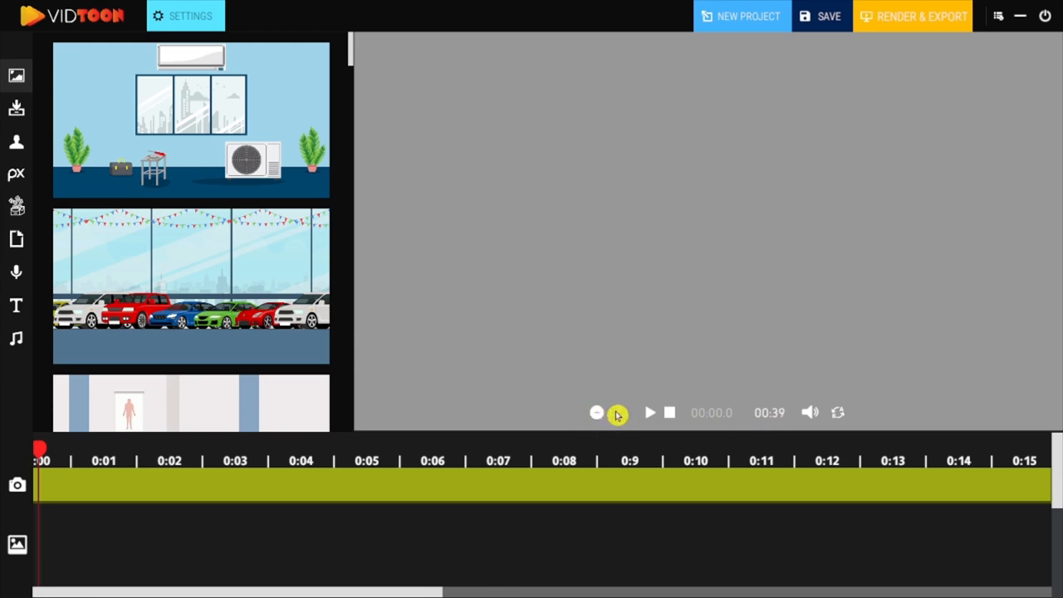
{"action": "left_click", "coordinate": [617, 414]}
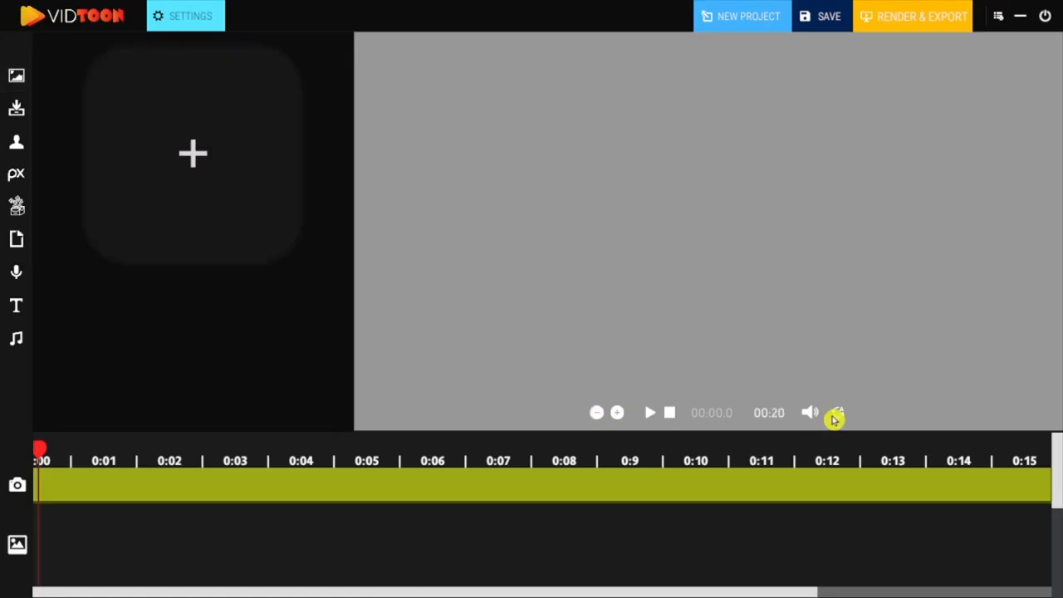
Toggle the location of the playback controls between the preview and the header, leaving them in the header.
{"action": "left_click", "coordinate": [839, 415]}
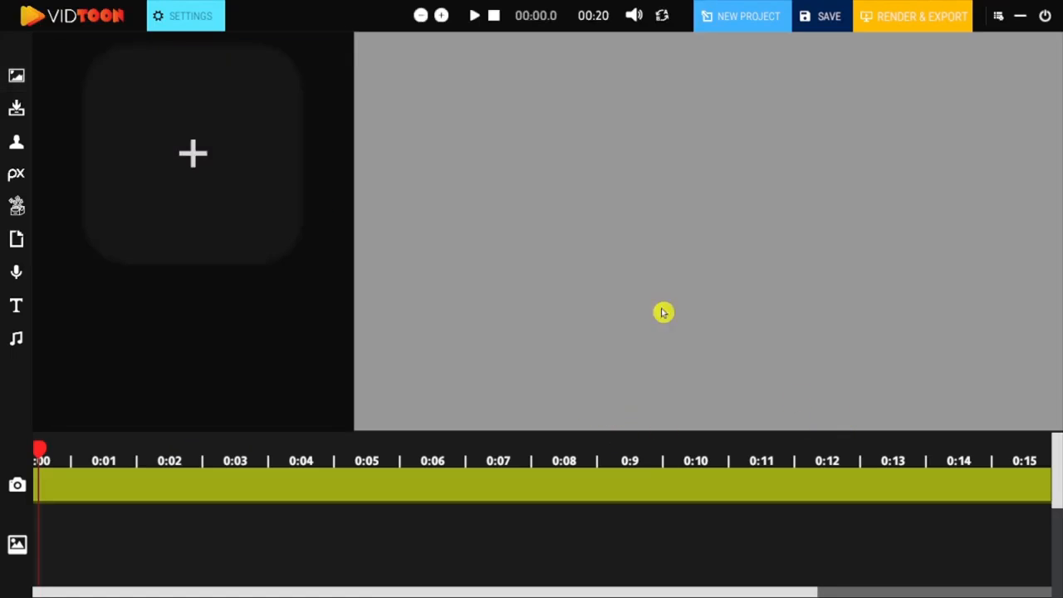
{"action": "left_click", "coordinate": [660, 14]}
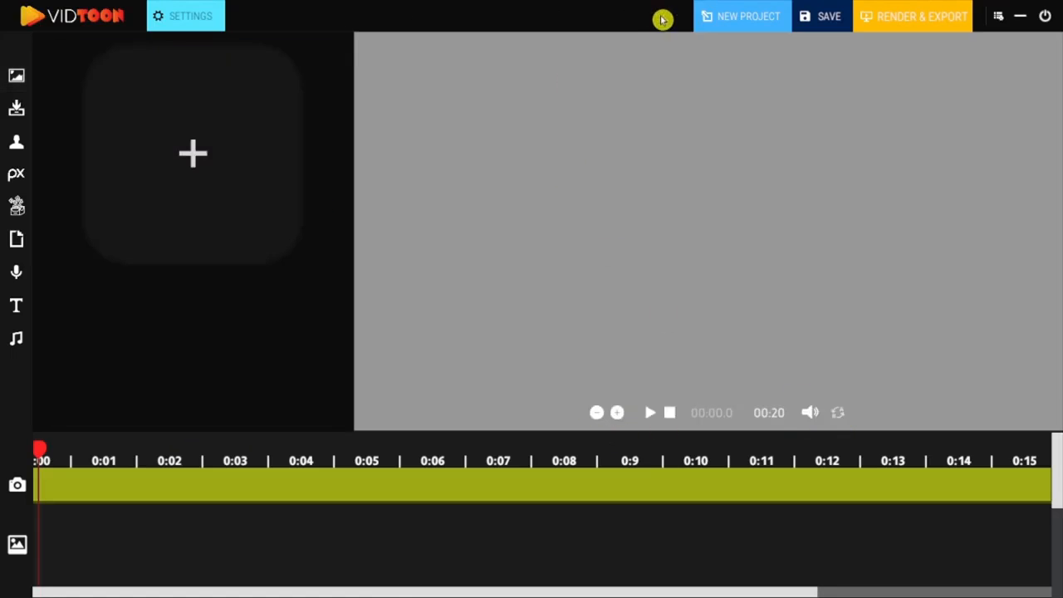
{"action": "left_click", "coordinate": [837, 415]}
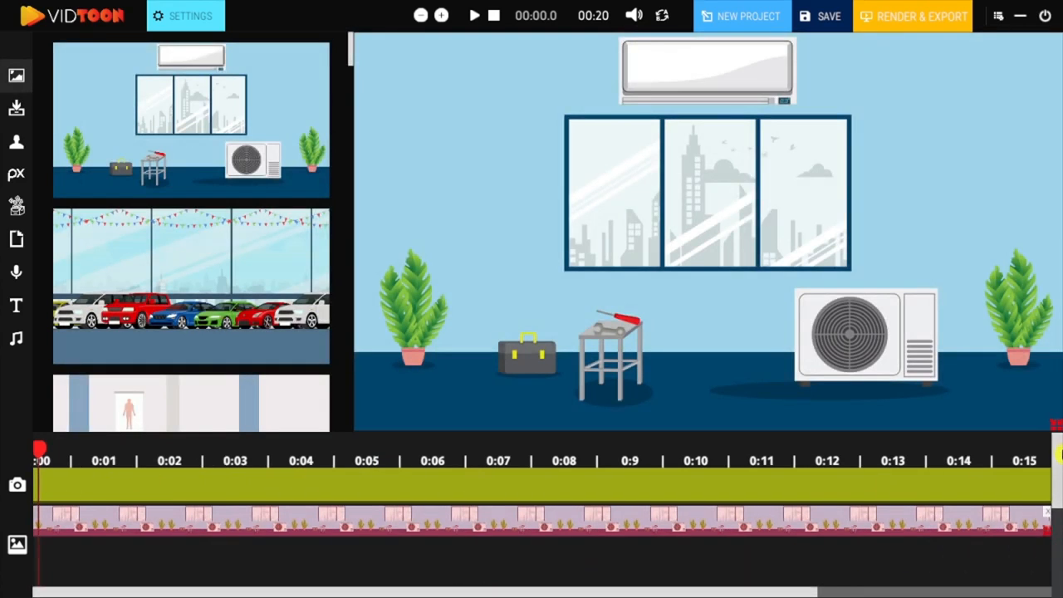
Add a first camera to the camera track, place it at about 0.4 to 1.4 seconds and shrink its frame.
{"action": "left_click", "coordinate": [156, 490]}
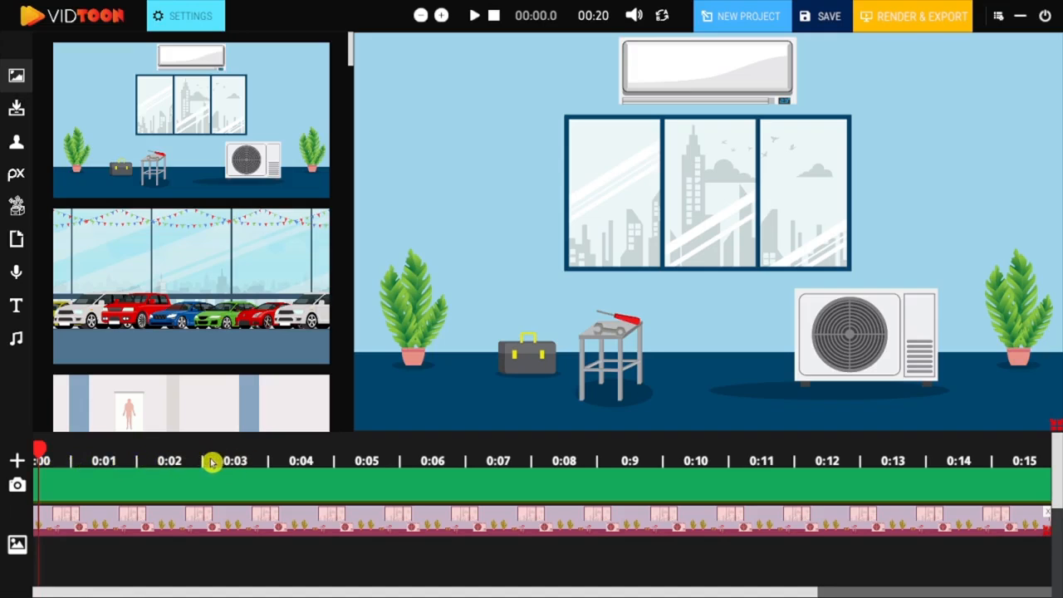
{"action": "left_click_drag", "start_coordinate": [211, 463], "coordinate": [98, 463]}
{"action": "left_click_drag", "start_coordinate": [204, 464], "coordinate": [499, 470]}
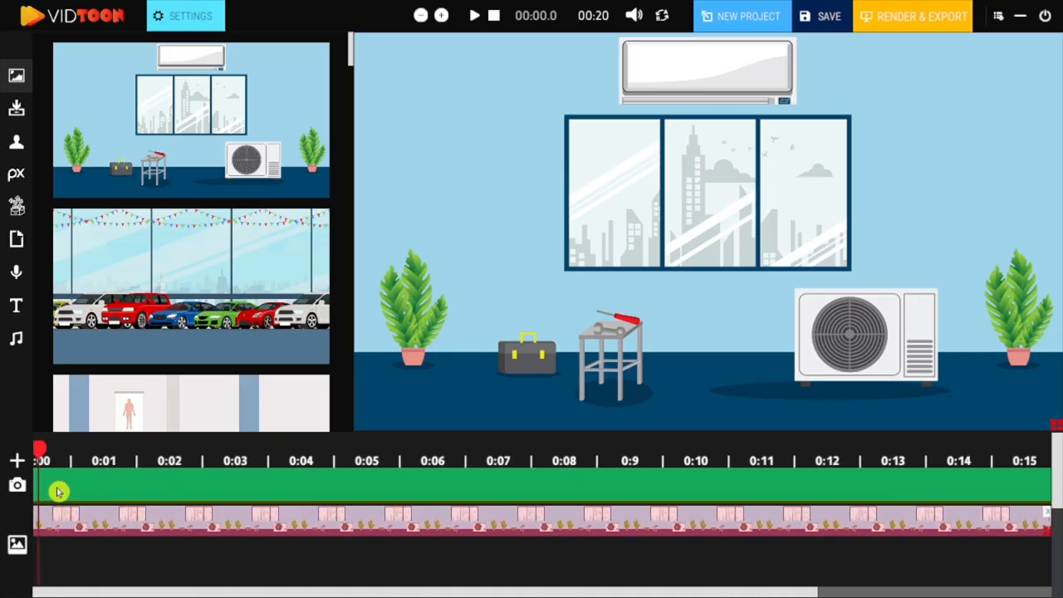
{"action": "left_click", "coordinate": [17, 463]}
{"action": "left_click_drag", "start_coordinate": [73, 490], "coordinate": [94, 491]}
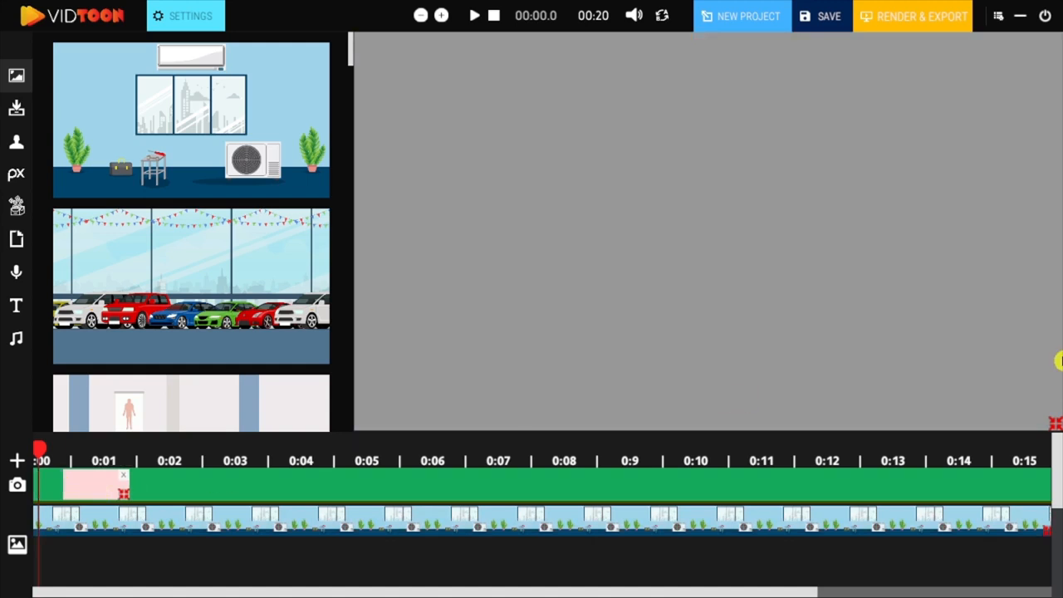
{"action": "left_click_drag", "start_coordinate": [1054, 422], "coordinate": [752, 257]}
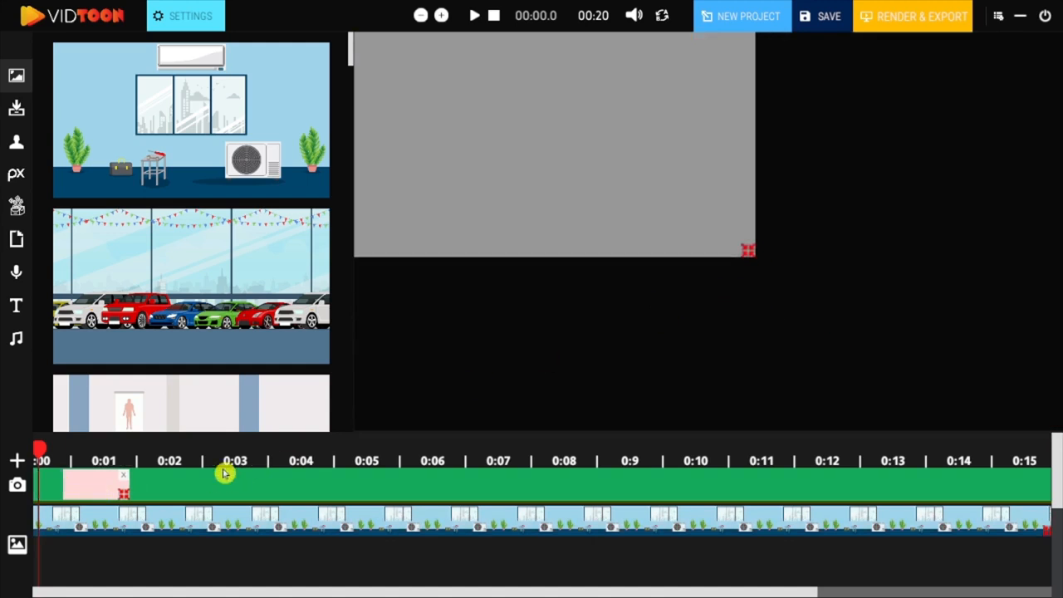
Add a second camera at 1.4 seconds, shrink its frame and extend its clip to about 4.8 seconds.
{"action": "left_click_drag", "start_coordinate": [41, 455], "coordinate": [128, 450]}
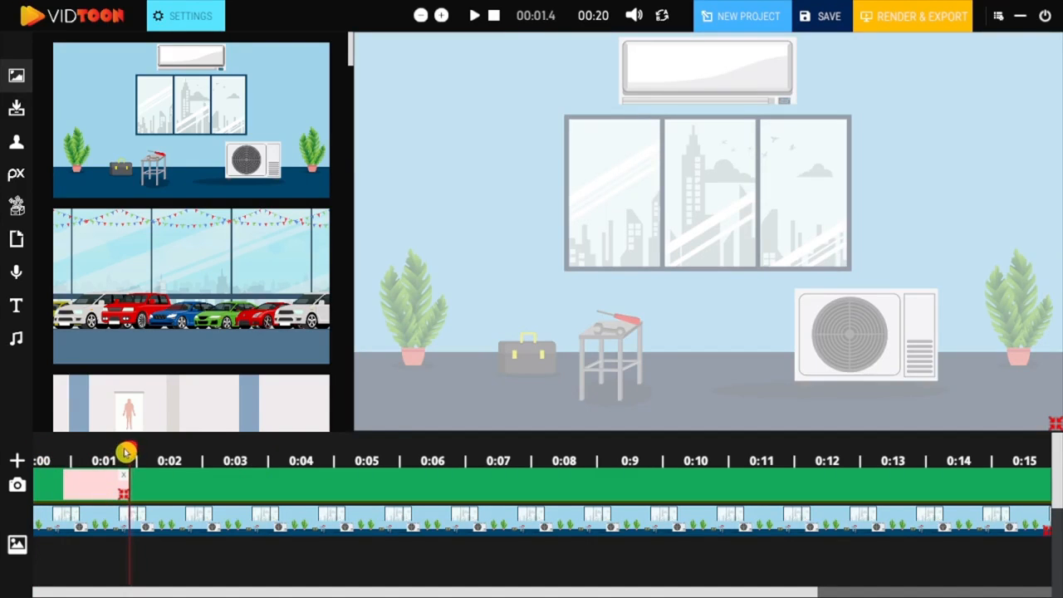
{"action": "left_click", "coordinate": [18, 462]}
{"action": "left_click_drag", "start_coordinate": [1055, 436], "coordinate": [925, 326]}
{"action": "left_click_drag", "start_coordinate": [186, 493], "coordinate": [350, 493]}
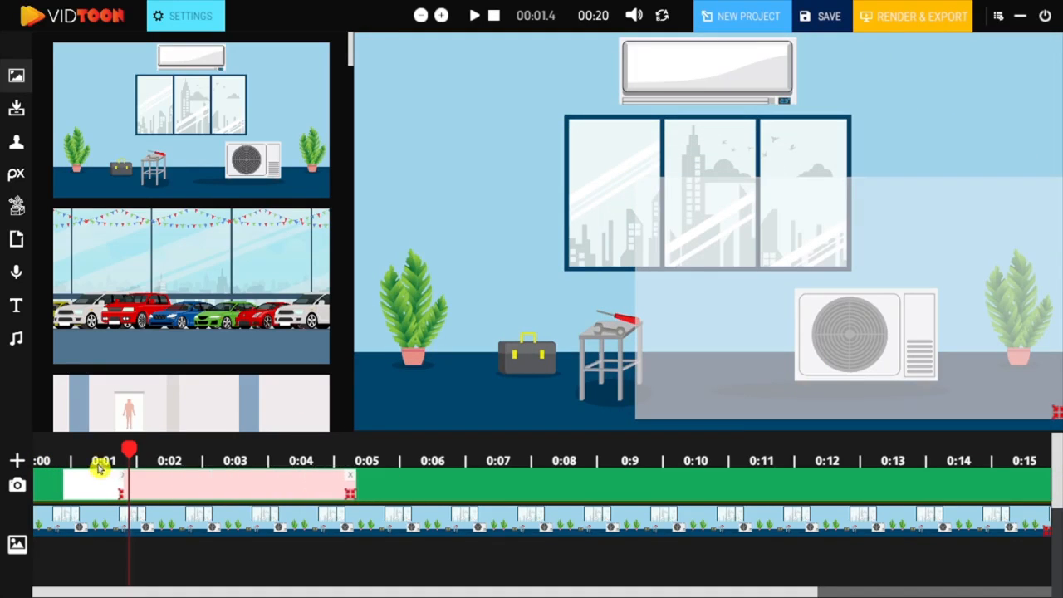
Play the timeline from the start to preview the camera movements.
{"action": "left_click_drag", "start_coordinate": [128, 451], "coordinate": [12, 457]}
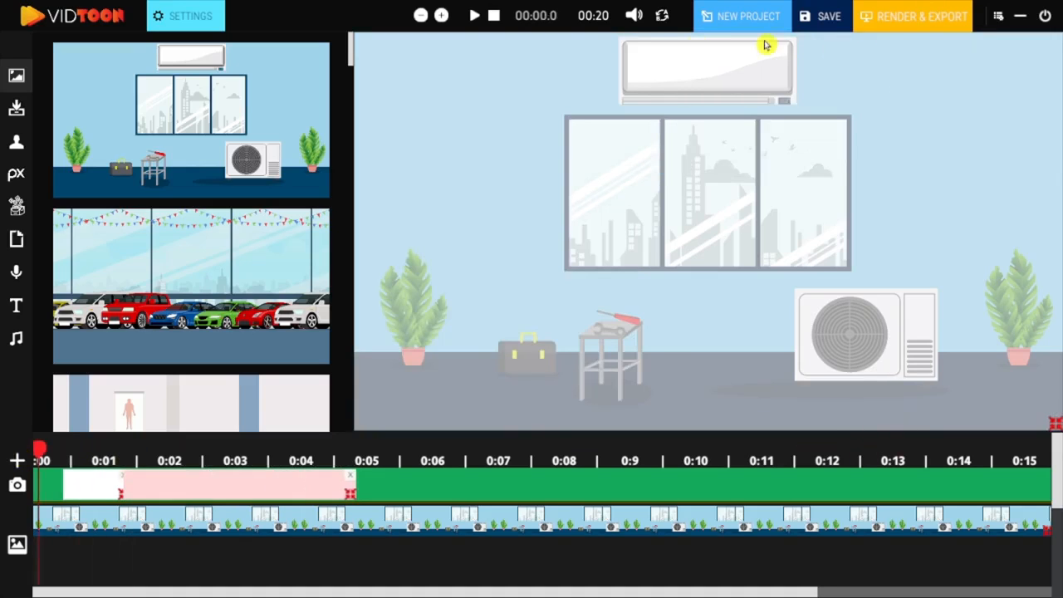
{"action": "left_click", "coordinate": [474, 18]}
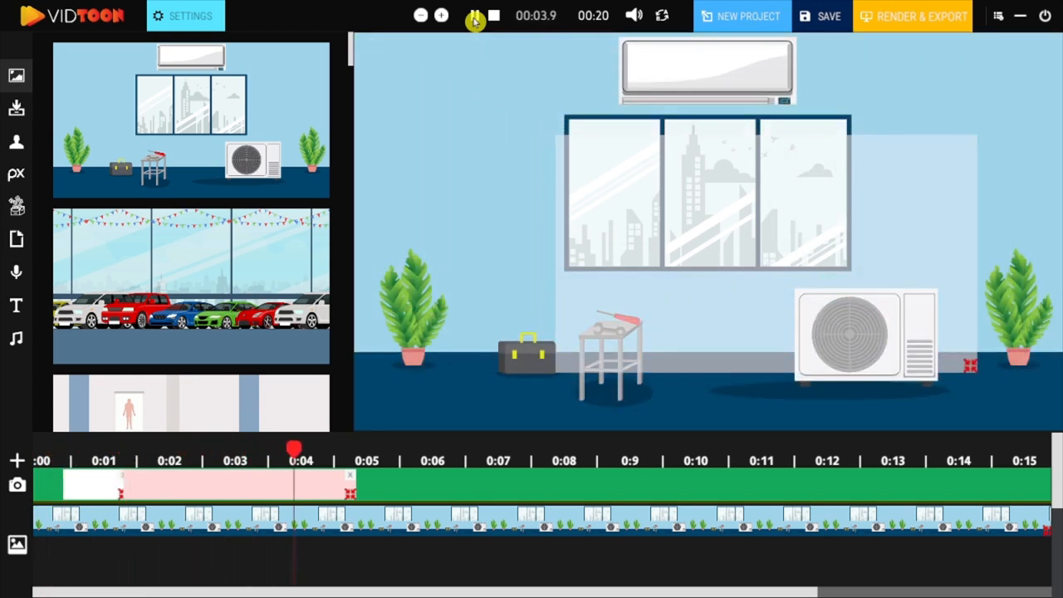
{"action": "left_click", "coordinate": [474, 18]}
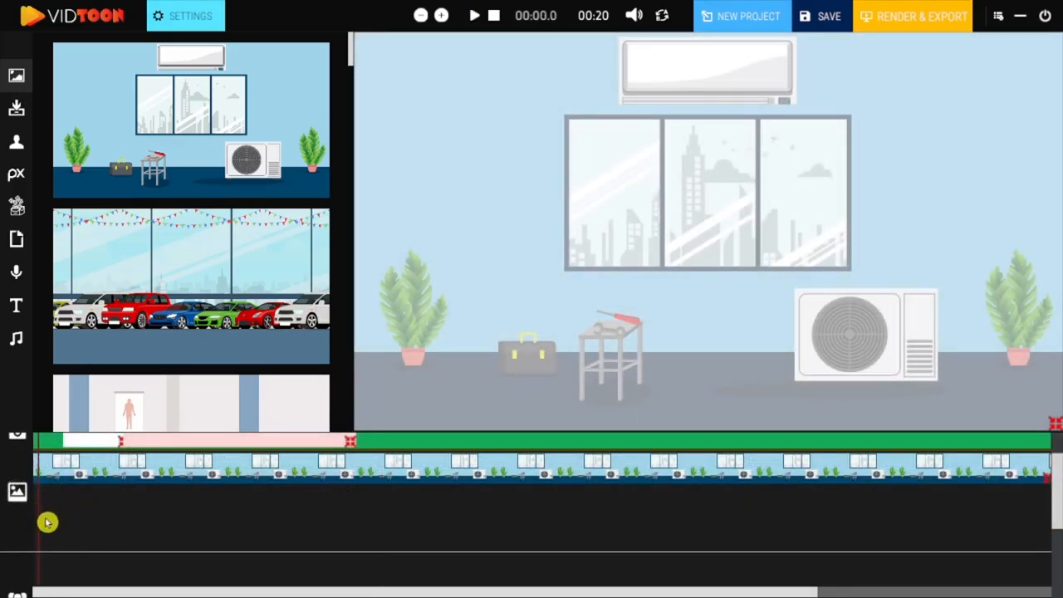
Place the car showroom background at the start of a second row in the background track, plus another background further along.
{"action": "left_click_drag", "start_coordinate": [160, 295], "coordinate": [72, 501]}
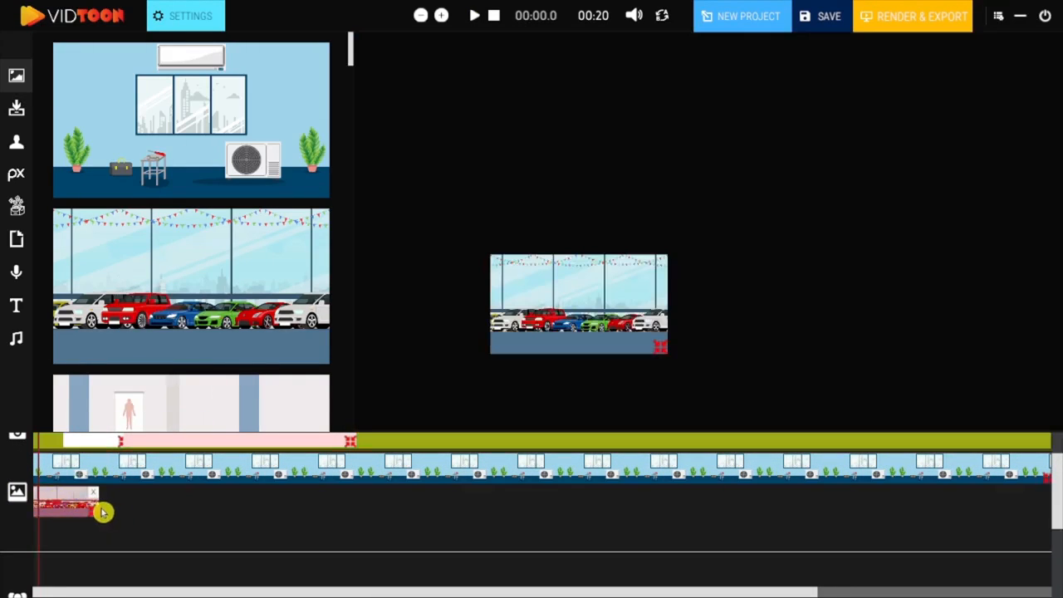
{"action": "left_click_drag", "start_coordinate": [237, 415], "coordinate": [506, 510]}
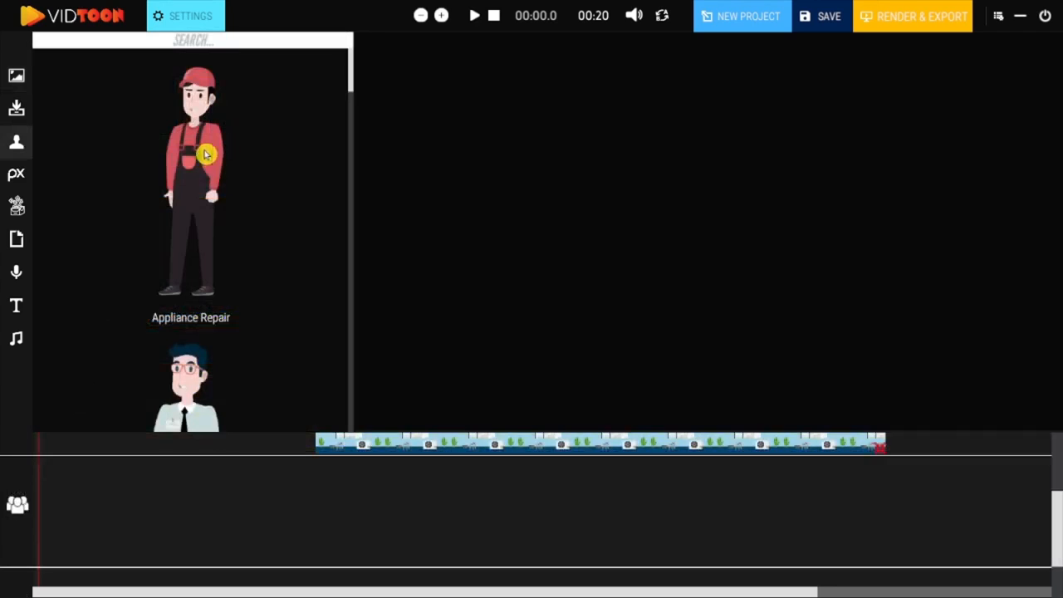
Add the Appliance Repair character and a second character on separate rows of the character track.
{"action": "left_click_drag", "start_coordinate": [206, 154], "coordinate": [495, 488]}
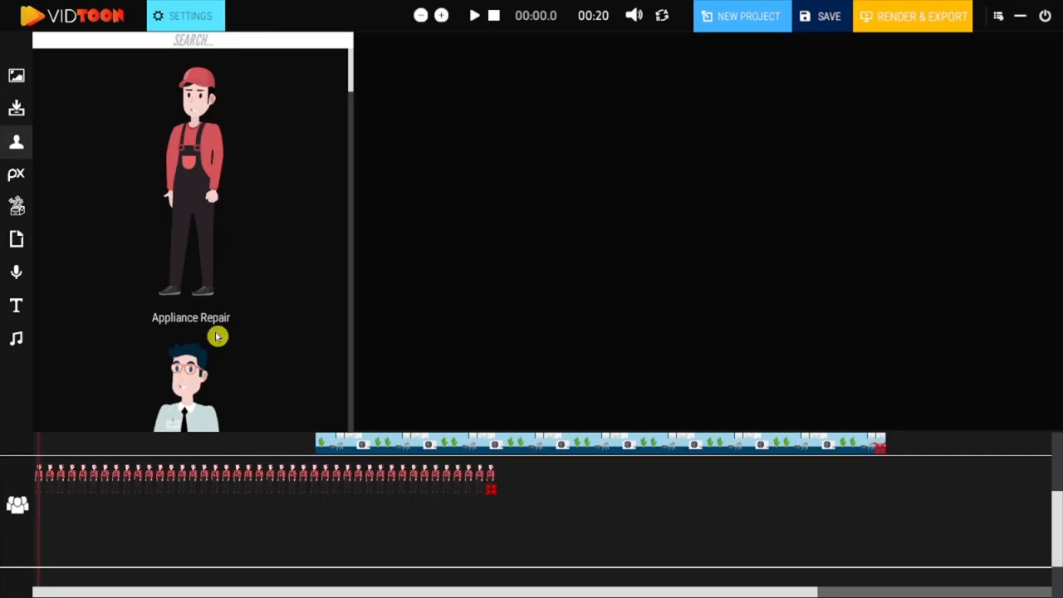
{"action": "left_click_drag", "start_coordinate": [353, 77], "coordinate": [343, 137]}
{"action": "left_click_drag", "start_coordinate": [200, 177], "coordinate": [88, 520]}
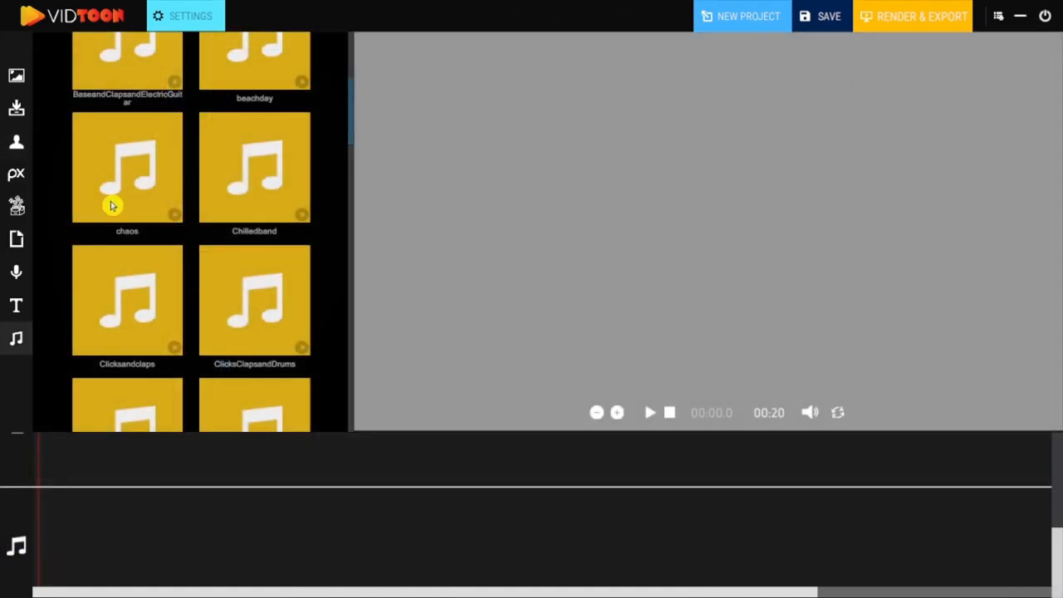
Add chaos at the start, ClicksClapsandDrums at about 1.4 seconds and a third song further along, on three separate audio rows.
{"action": "left_click_drag", "start_coordinate": [112, 205], "coordinate": [163, 516]}
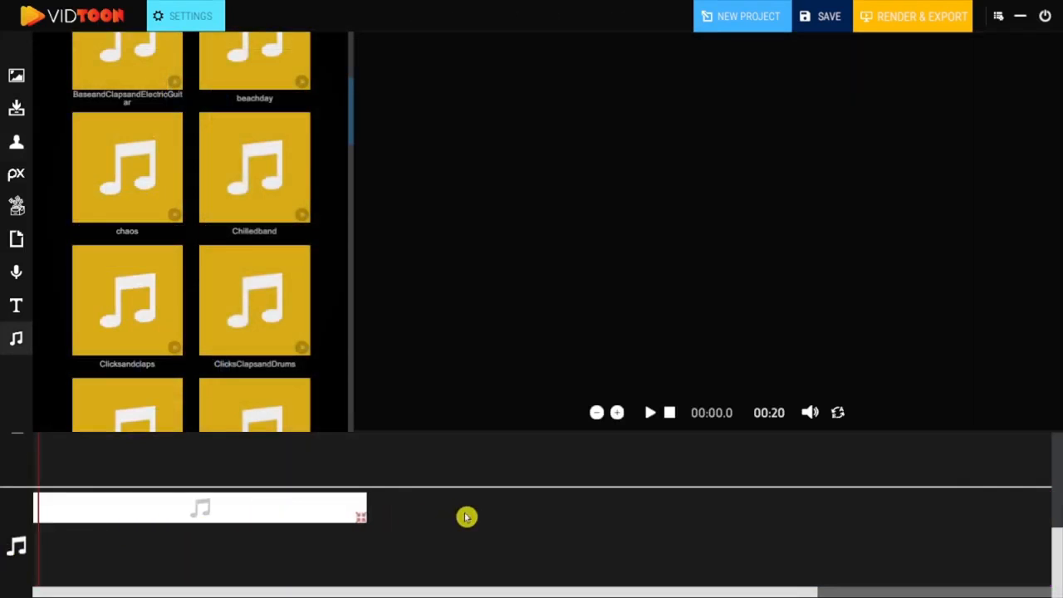
{"action": "left_click_drag", "start_coordinate": [249, 311], "coordinate": [257, 555]}
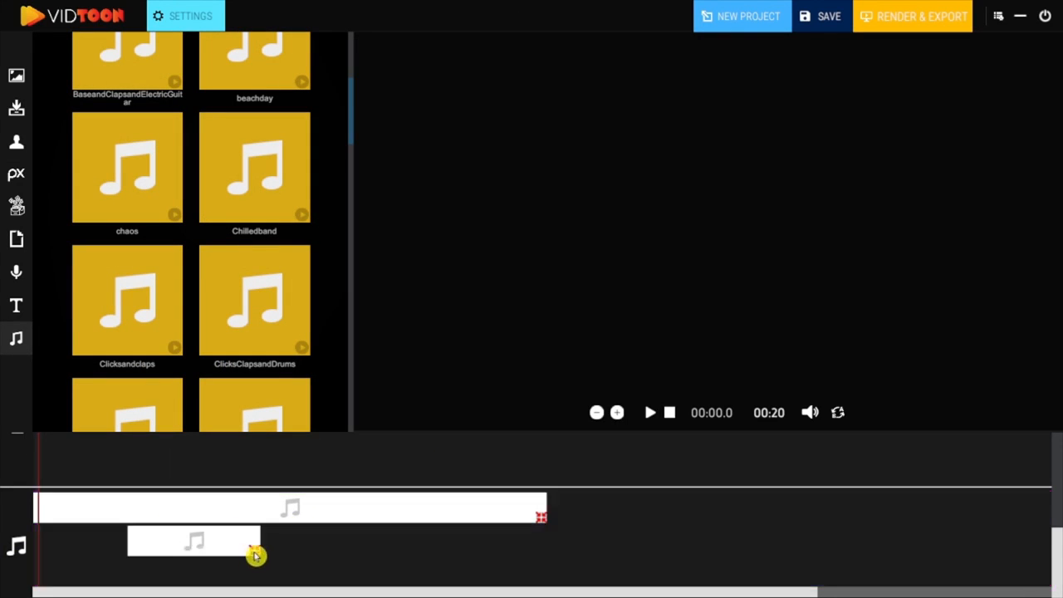
{"action": "left_click_drag", "start_coordinate": [259, 401], "coordinate": [698, 572]}
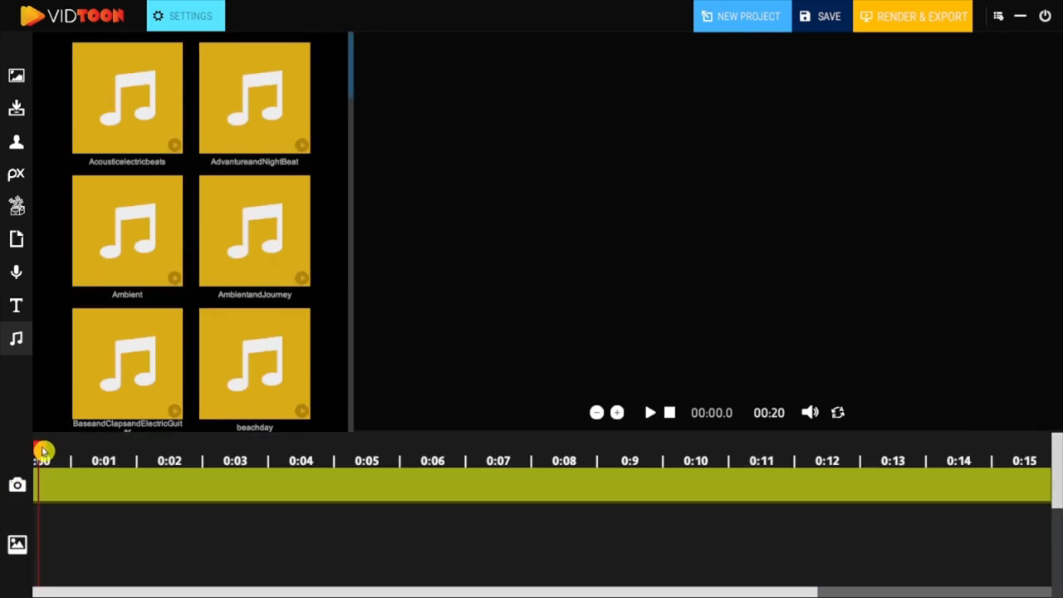
Return the playhead to the timeline start and browse the background library.
{"action": "left_click_drag", "start_coordinate": [50, 453], "coordinate": [21, 465]}
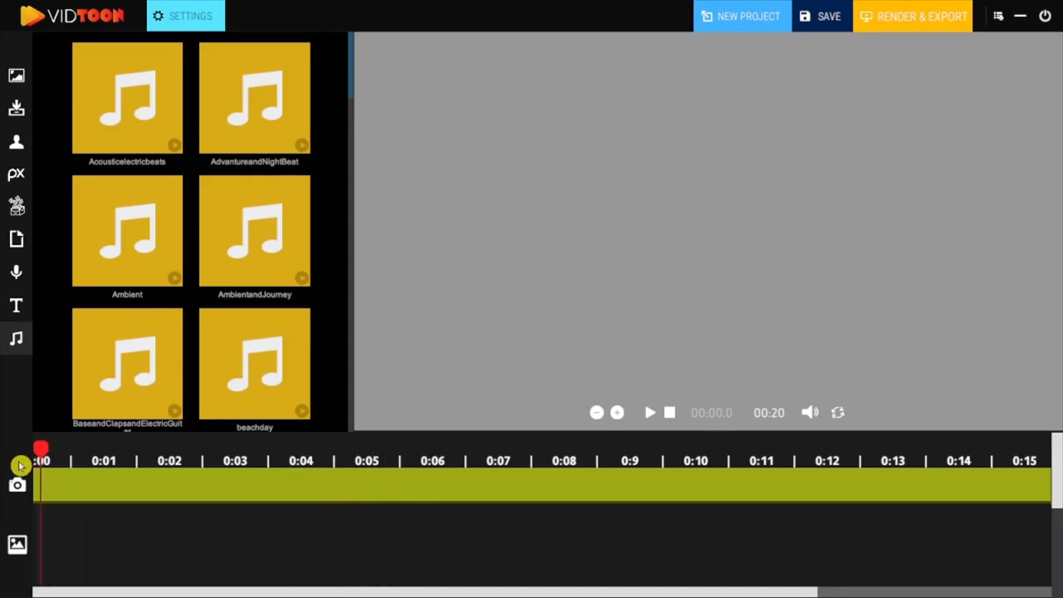
{"action": "left_click", "coordinate": [18, 78]}
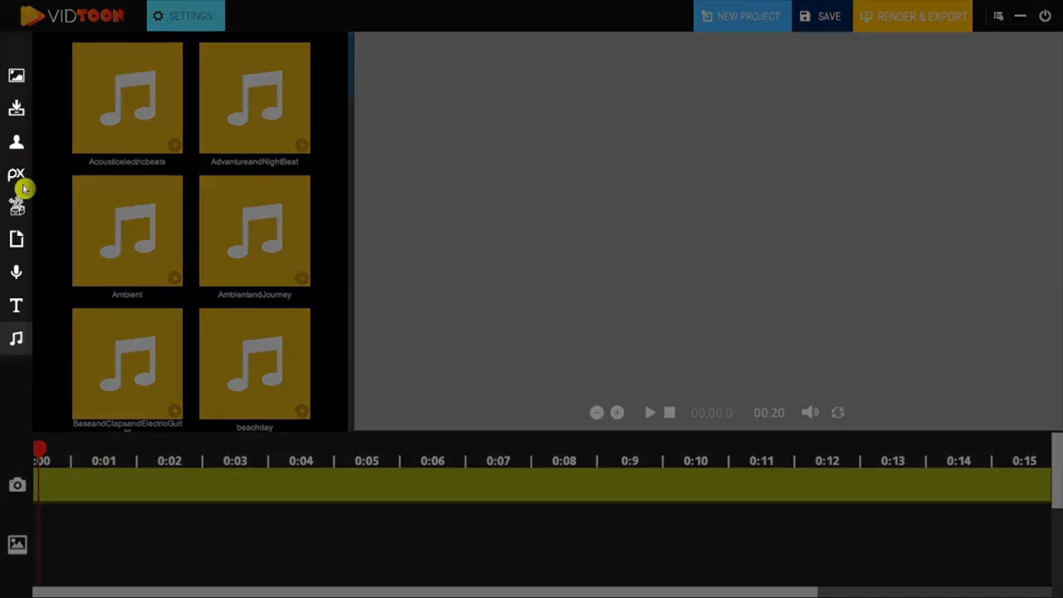
{"action": "left_click", "coordinate": [16, 80]}
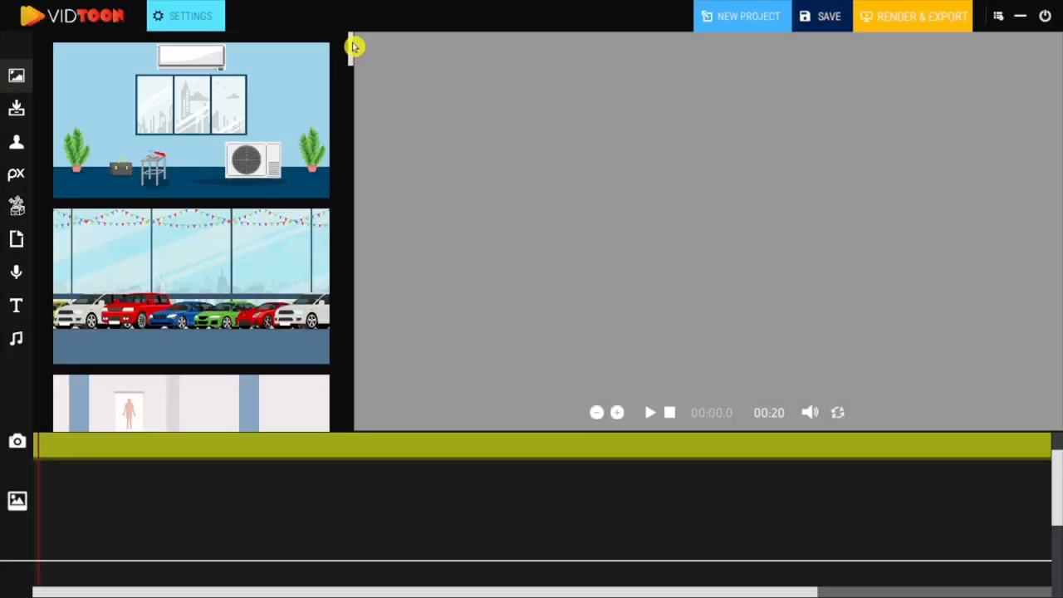
{"action": "left_click_drag", "start_coordinate": [354, 45], "coordinate": [358, 131]}
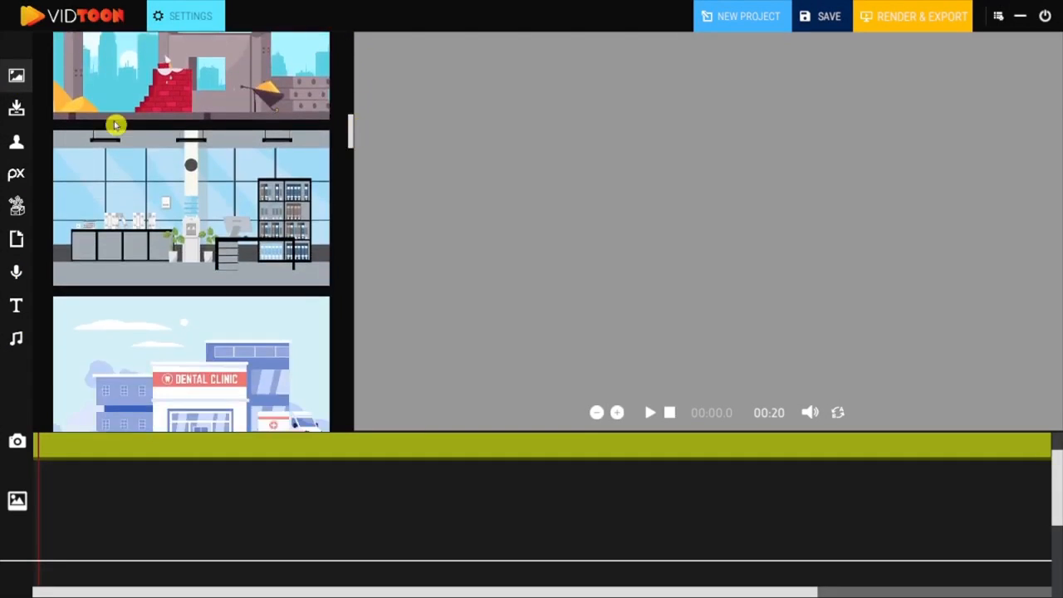
Import the image 19198510.jpg from the Downloads folder into the project's own image library.
{"action": "left_click", "coordinate": [16, 111]}
{"action": "left_click", "coordinate": [192, 153]}
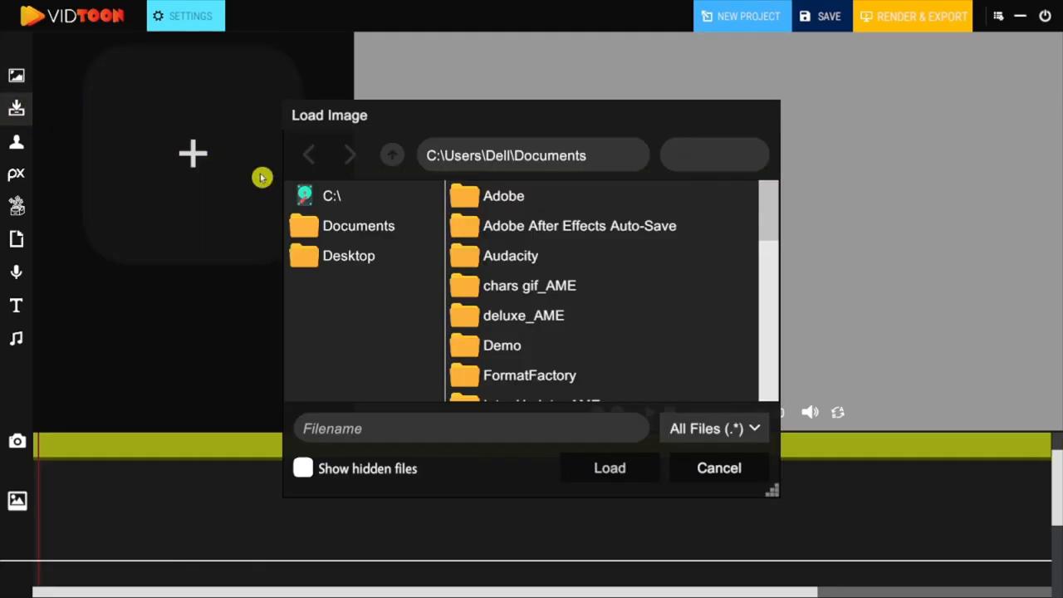
{"action": "scroll", "coordinate": [522, 294], "scroll_direction": "down", "scroll_amount": 5}
{"action": "scroll", "coordinate": [523, 294], "scroll_direction": "down", "scroll_amount": 3}
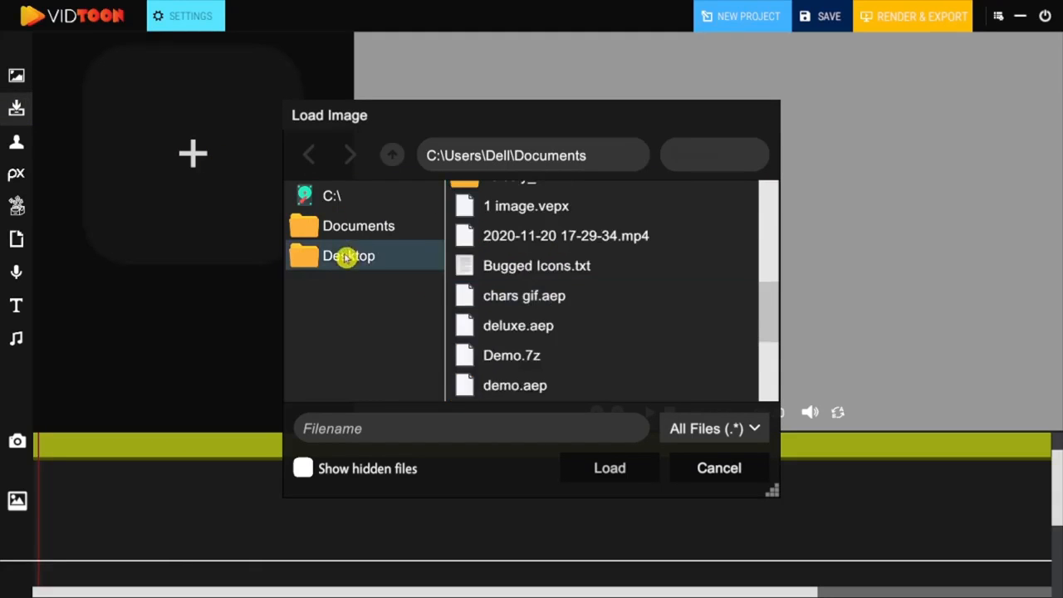
{"action": "left_click", "coordinate": [410, 249]}
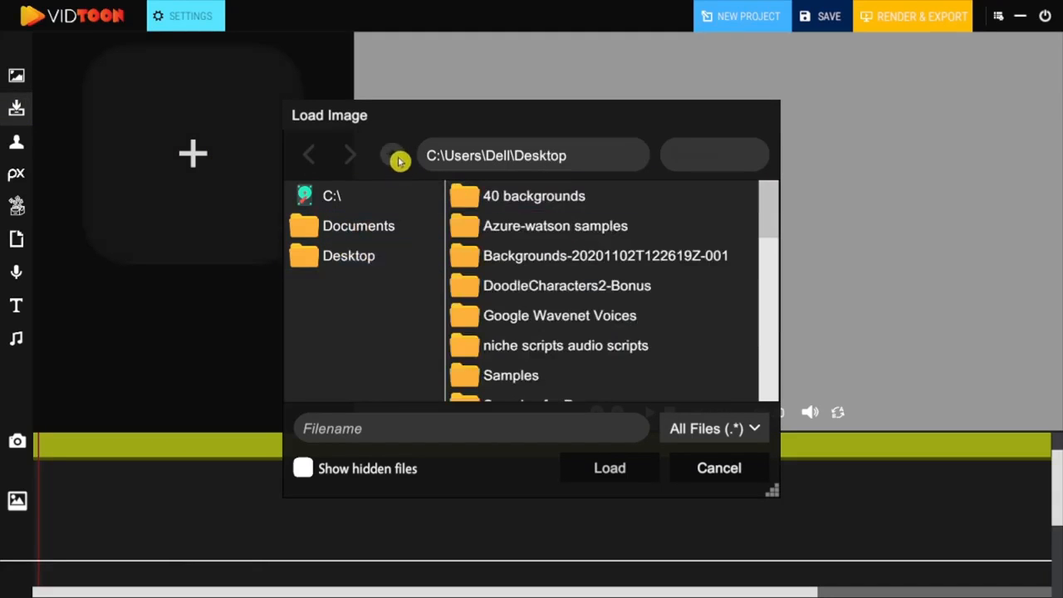
{"action": "left_click", "coordinate": [394, 157]}
{"action": "scroll", "coordinate": [518, 275], "scroll_direction": "down", "scroll_amount": 1}
{"action": "double_click", "coordinate": [529, 334]}
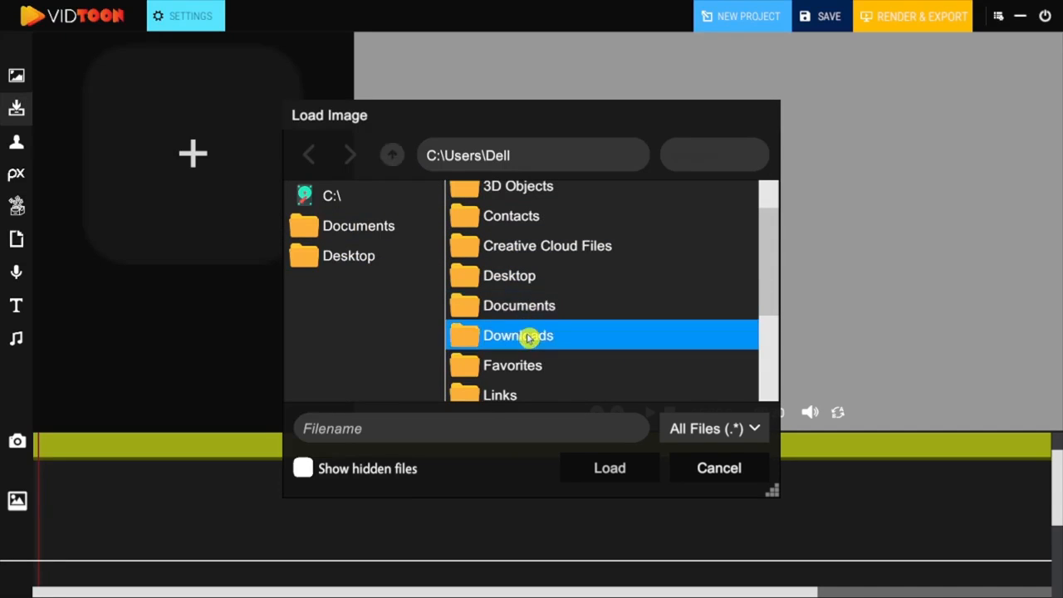
{"action": "scroll", "coordinate": [533, 328], "scroll_direction": "down", "scroll_amount": 4}
{"action": "scroll", "coordinate": [538, 322], "scroll_direction": "down", "scroll_amount": 5}
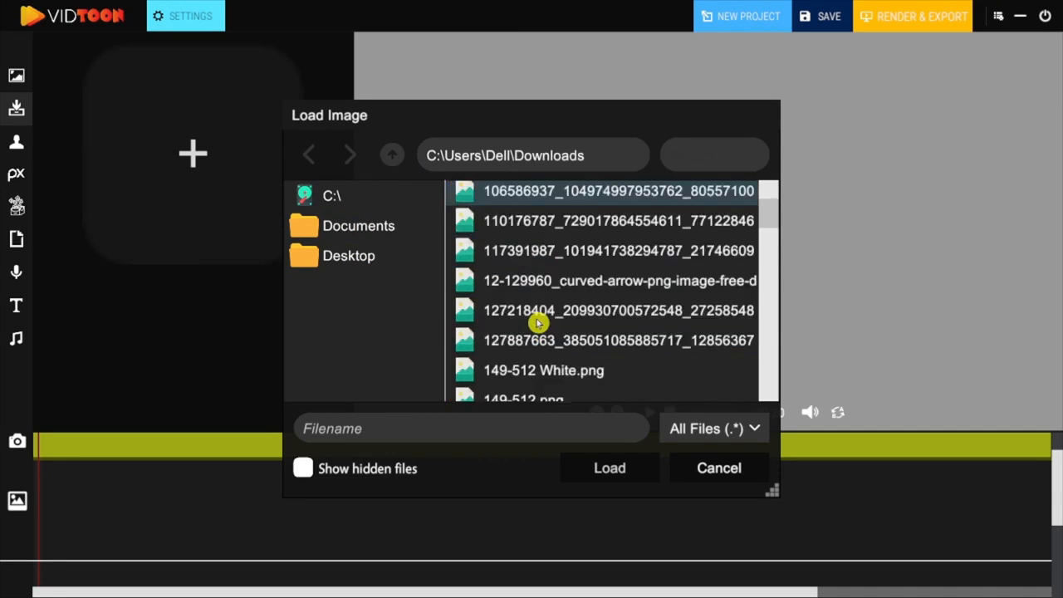
{"action": "scroll", "coordinate": [543, 363], "scroll_direction": "down", "scroll_amount": 3}
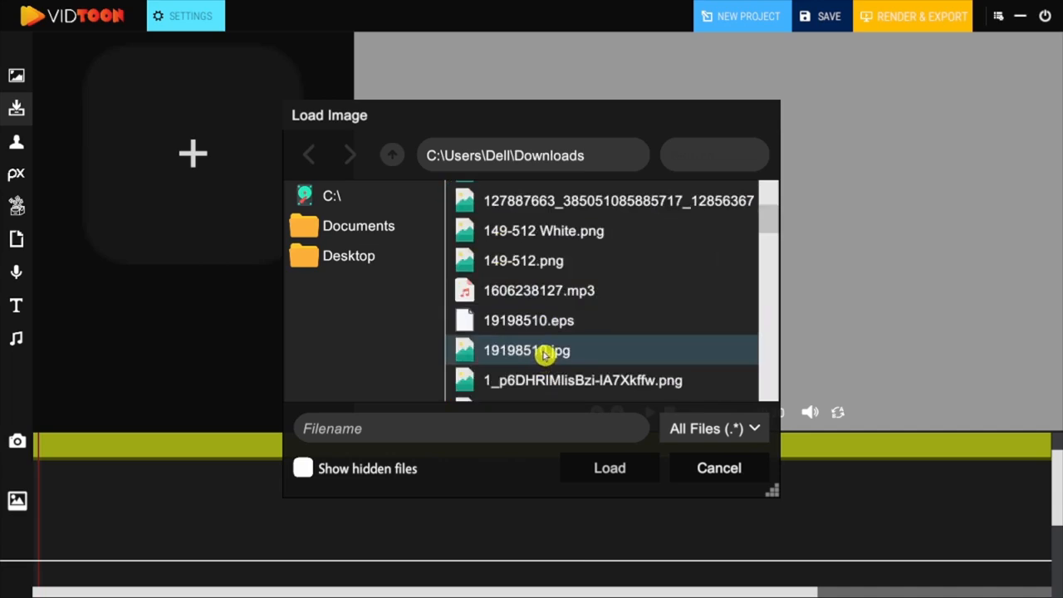
{"action": "double_click", "coordinate": [544, 352]}
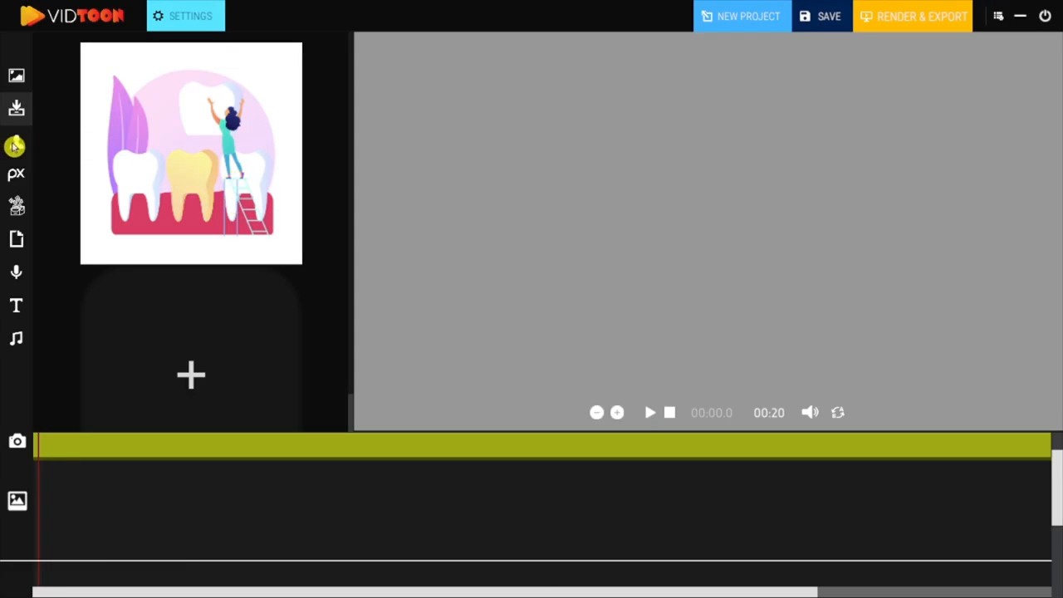
Search the character library for "plumber" and clear the search again.
{"action": "left_click", "coordinate": [16, 146]}
{"action": "left_click_drag", "start_coordinate": [350, 65], "coordinate": [279, 43]}
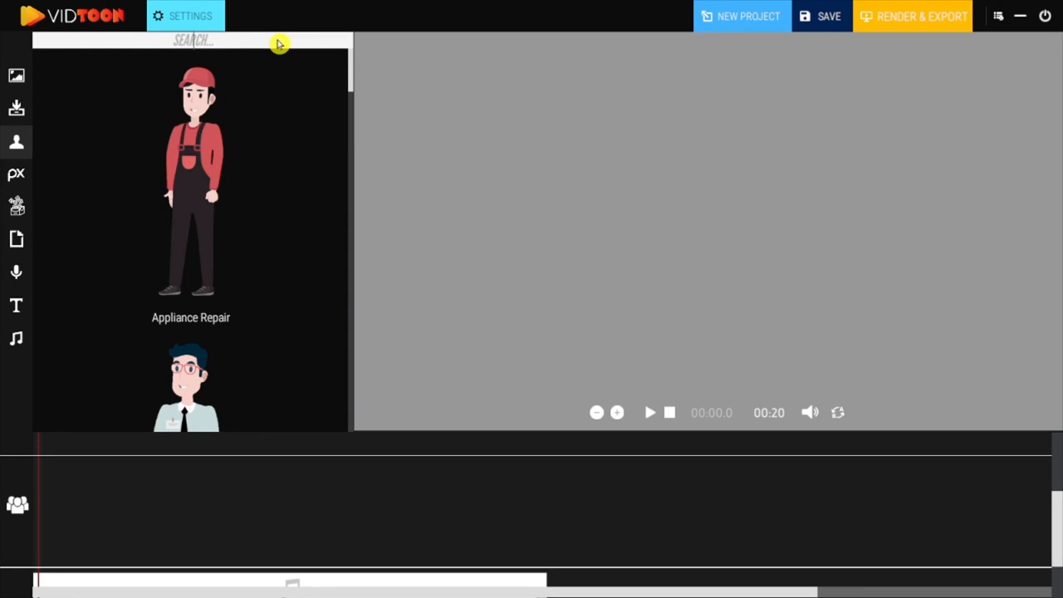
{"action": "left_click", "coordinate": [279, 43]}
{"action": "type", "text": "plum"}
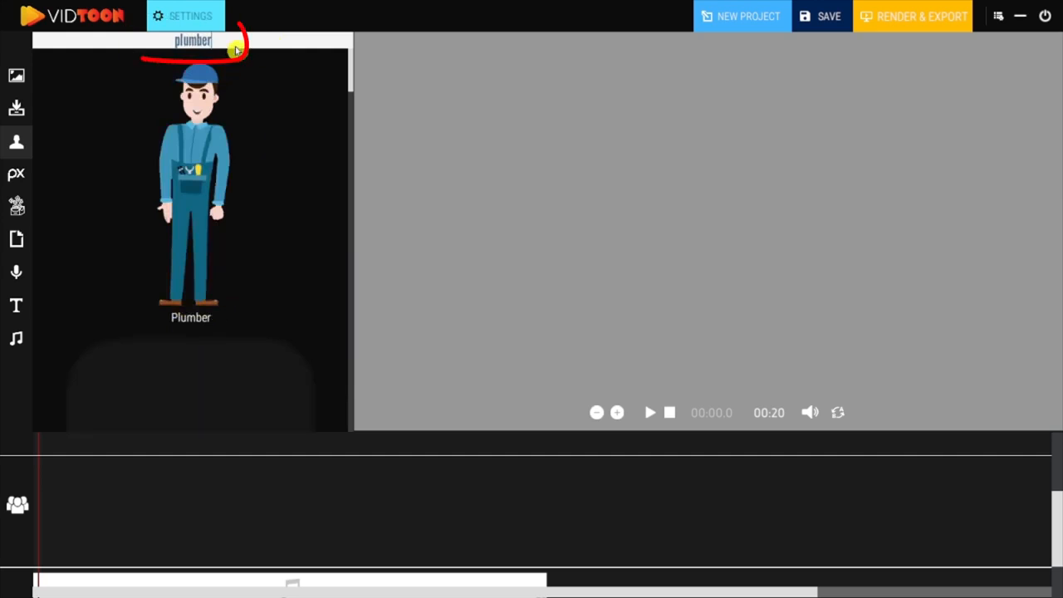
{"action": "type", "text": "be"}
{"action": "key", "text": "BackSpace"}
{"action": "key", "text": "BackSpace"}
{"action": "key", "text": "BackSpace"}
{"action": "key", "text": "BackSpace"}
{"action": "key", "text": "BackSpace"}
{"action": "key", "text": "BackSpace"}
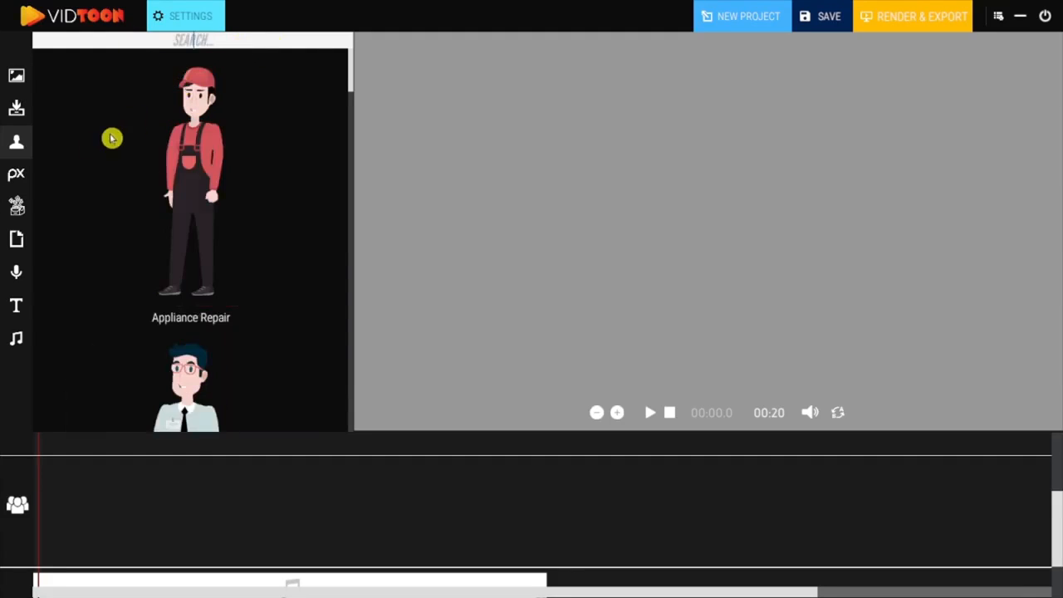
Search the Giphy library for "dog" and download the GIF of the dog carrying a stick into the imported images.
{"action": "left_click", "coordinate": [17, 176]}
{"action": "left_click", "coordinate": [17, 209]}
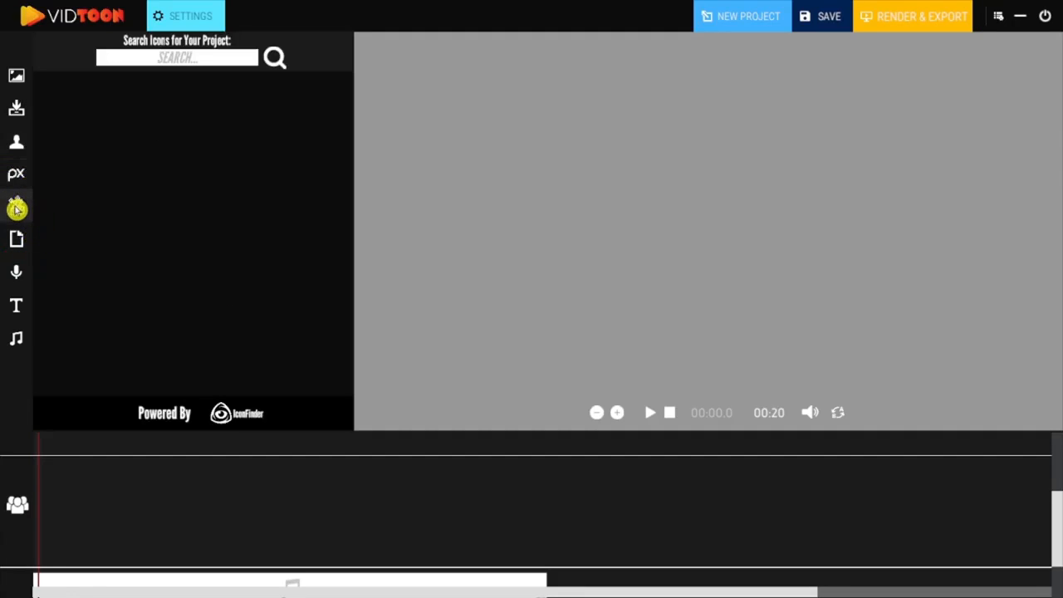
{"action": "left_click", "coordinate": [19, 240]}
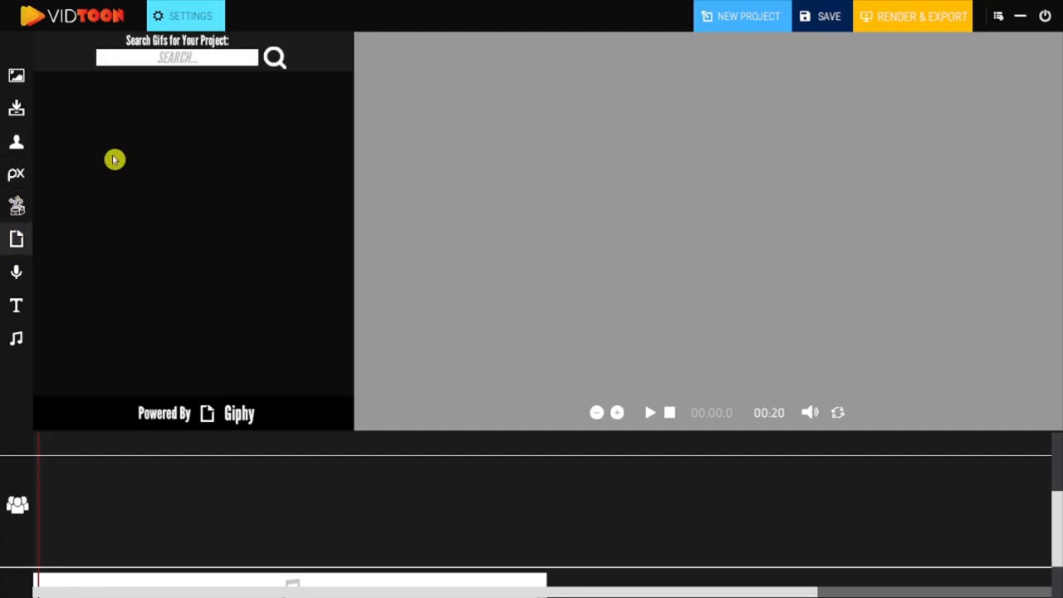
{"action": "left_click", "coordinate": [211, 60]}
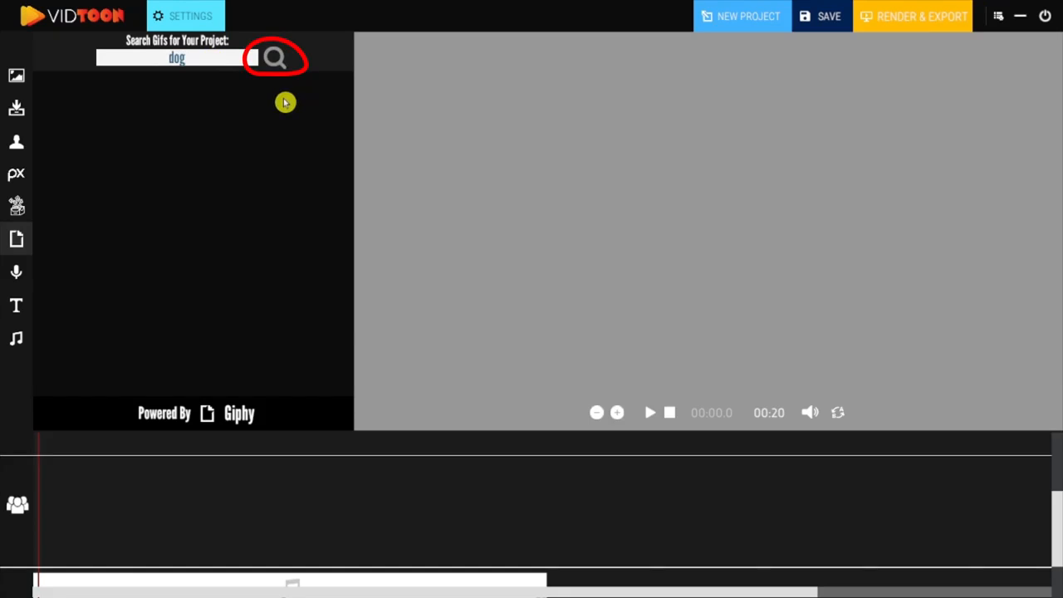
{"action": "left_click_drag", "start_coordinate": [352, 88], "coordinate": [349, 268]}
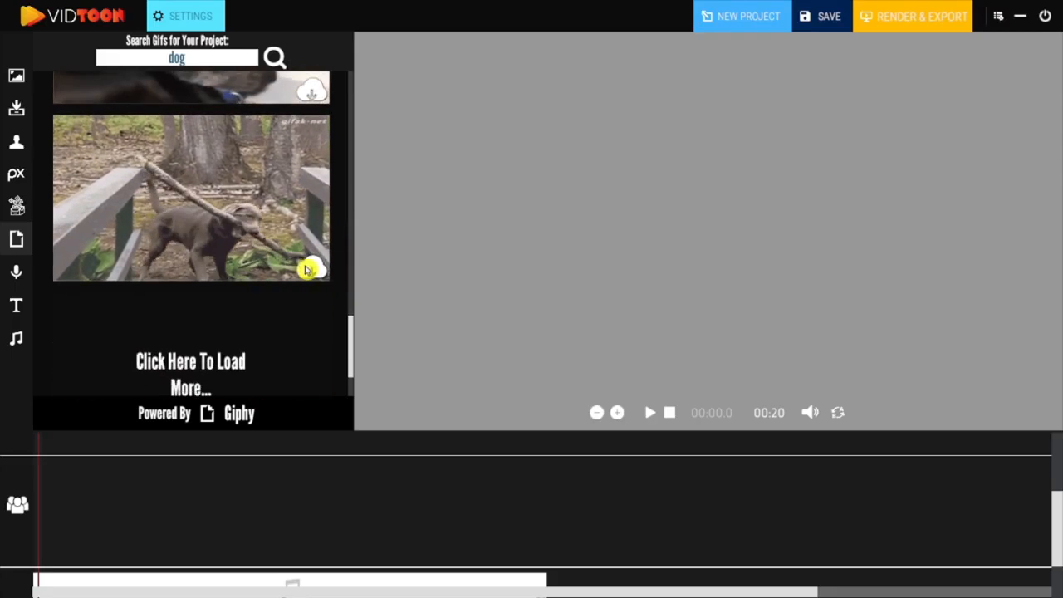
{"action": "left_click", "coordinate": [308, 269]}
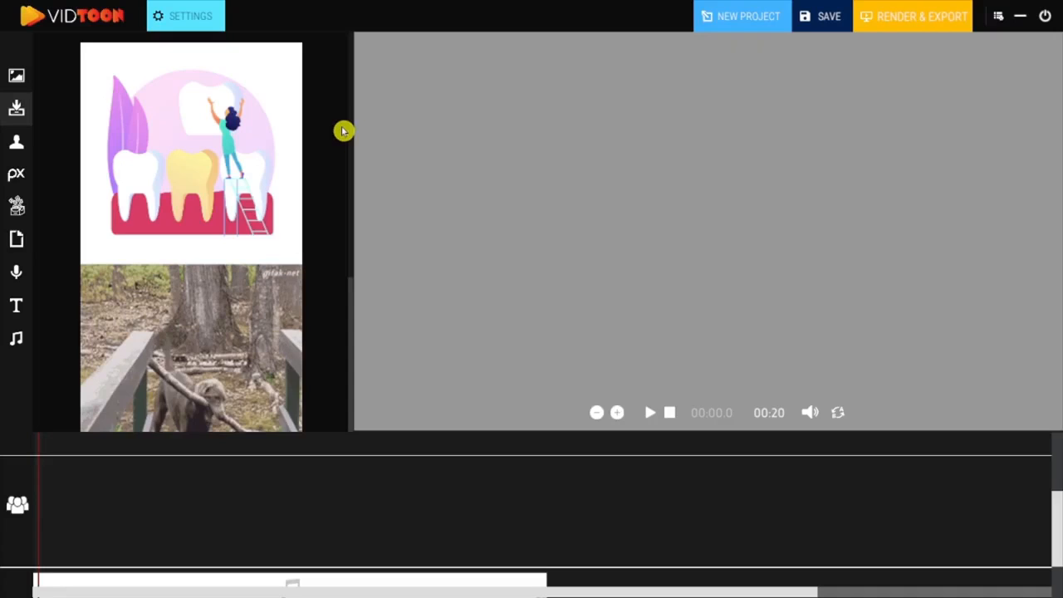
{"action": "scroll", "coordinate": [351, 304], "scroll_direction": "down", "scroll_amount": 3}
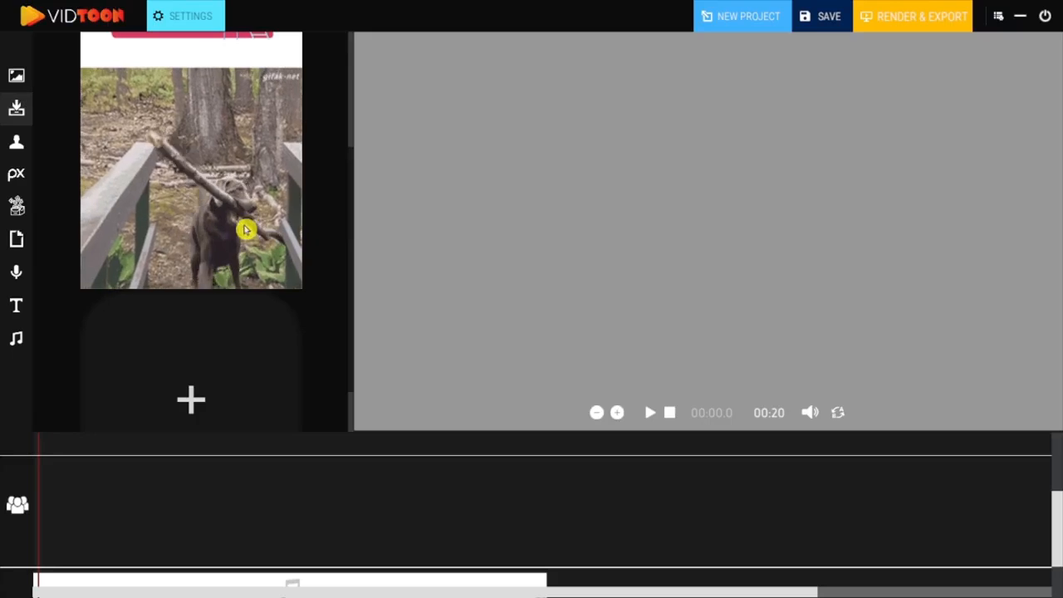
Add a Text-to-Speech clip at the start of the third audio row and extend it to 7.3 seconds.
{"action": "left_click", "coordinate": [16, 272]}
{"action": "left_click_drag", "start_coordinate": [115, 125], "coordinate": [91, 577]}
{"action": "left_click_drag", "start_coordinate": [161, 581], "coordinate": [514, 573]}
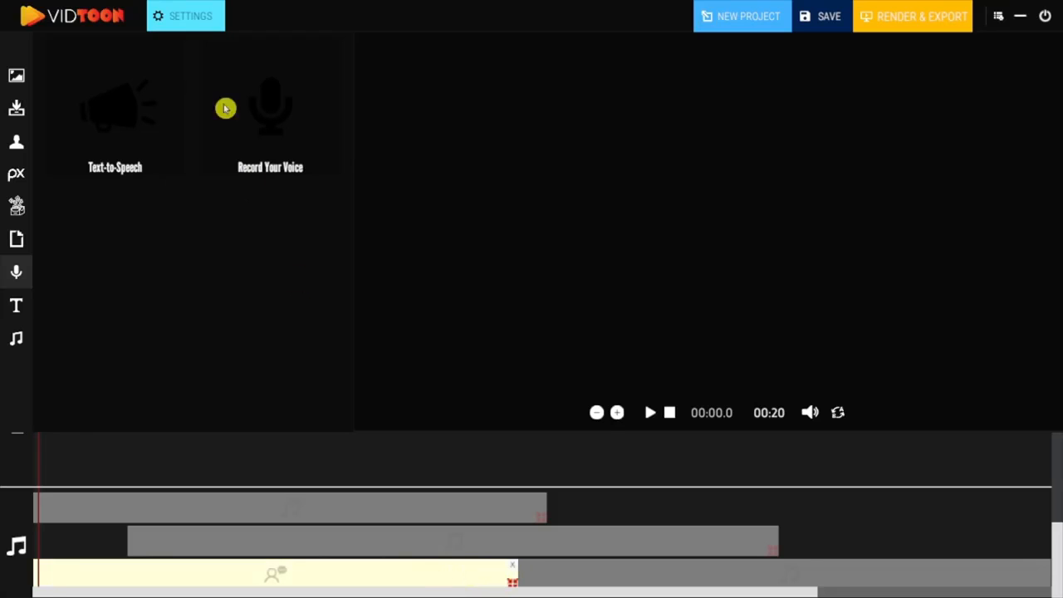
Set the text-to-speech clip's spoken text to "I can say anything" and close its settings.
{"action": "left_click", "coordinate": [197, 17]}
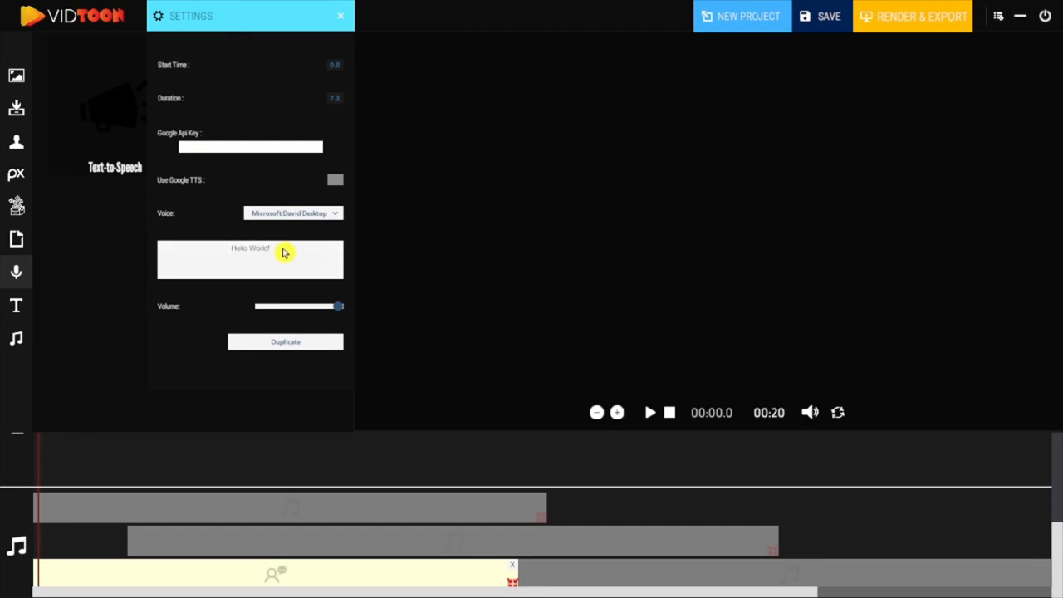
{"action": "left_click", "coordinate": [212, 254]}
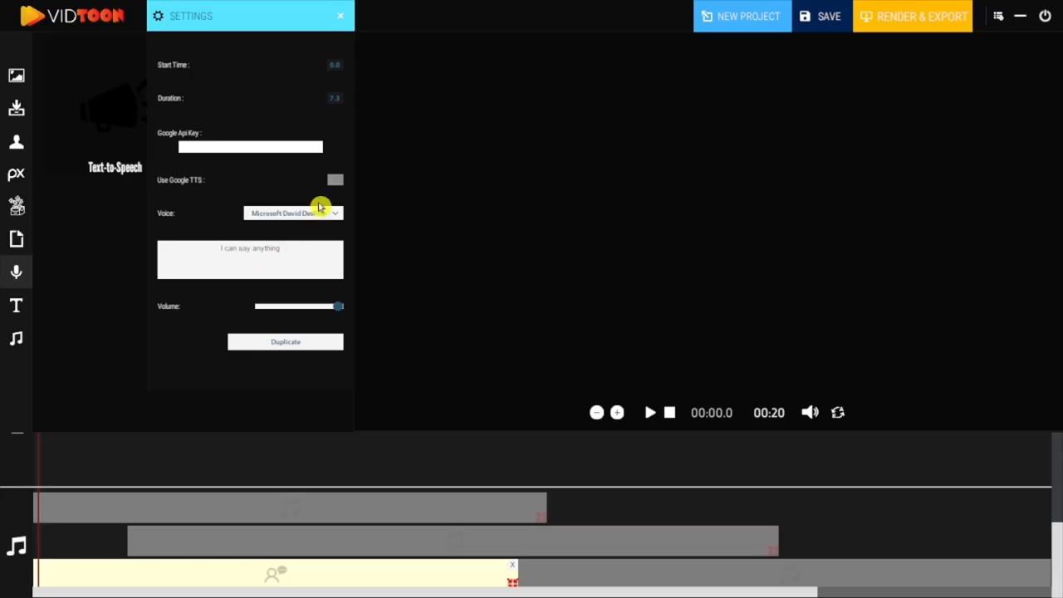
{"action": "left_click", "coordinate": [343, 18]}
Add a voice recording clip starting at 8.2 seconds with a 7-second duration on the first audio row and review its settings.
{"action": "left_click_drag", "start_coordinate": [262, 117], "coordinate": [599, 516]}
{"action": "left_click_drag", "start_coordinate": [691, 516], "coordinate": [956, 518]}
{"action": "left_click_drag", "start_coordinate": [733, 512], "coordinate": [813, 513]}
{"action": "left_click", "coordinate": [191, 22]}
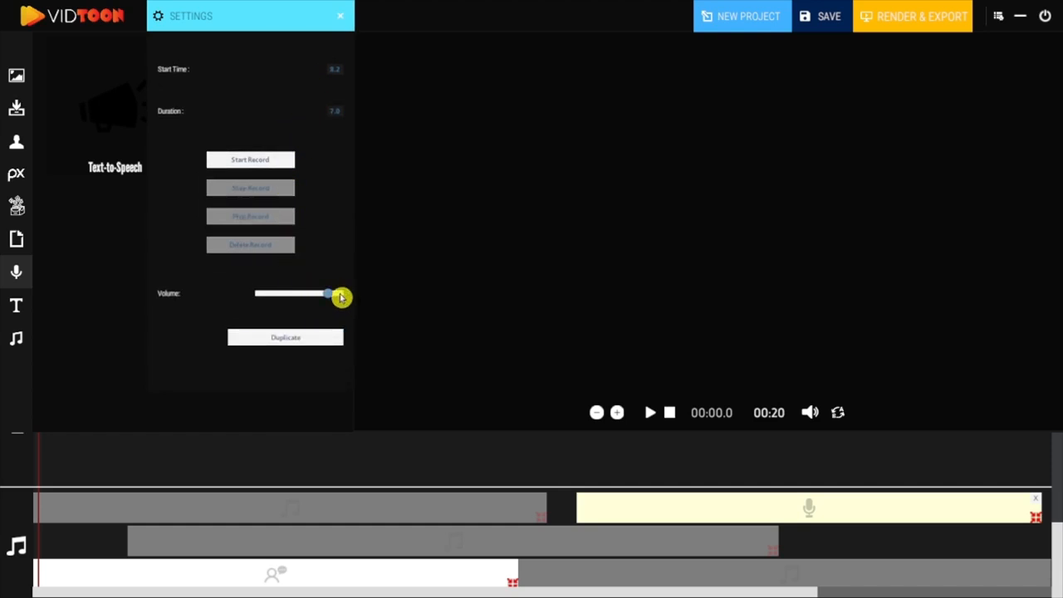
{"action": "left_click", "coordinate": [343, 18]}
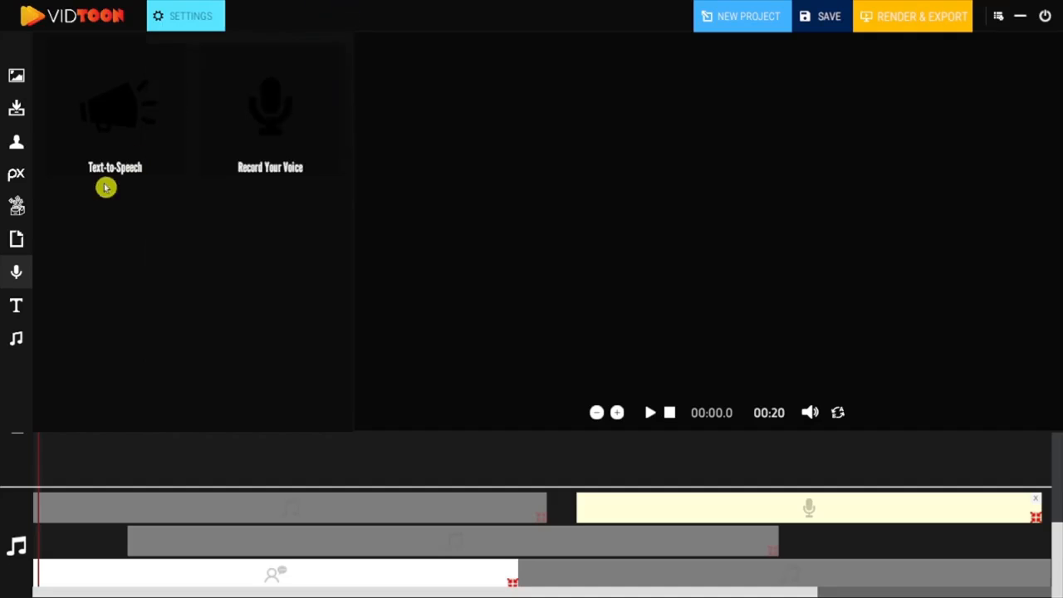
Add a text clip at the start of the character track.
{"action": "left_click", "coordinate": [29, 309]}
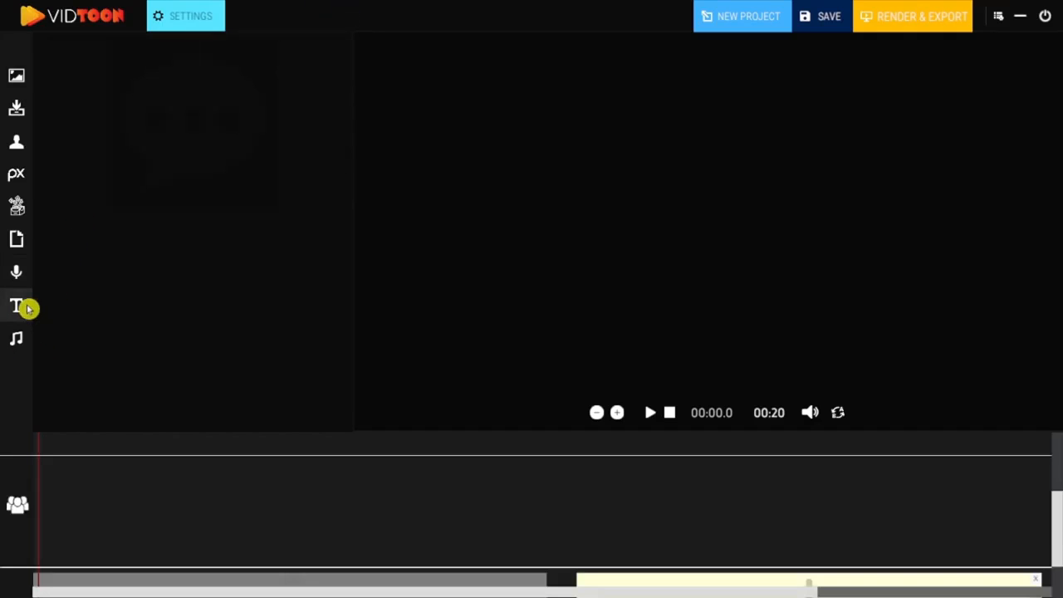
{"action": "mouse_move", "coordinate": [1052, 529]}
{"action": "left_mouse_down"}
{"action": "mouse_move", "coordinate": [1058, 461]}
{"action": "mouse_move", "coordinate": [1056, 532]}
{"action": "left_mouse_up"}
{"action": "left_click_drag", "start_coordinate": [199, 137], "coordinate": [78, 507]}
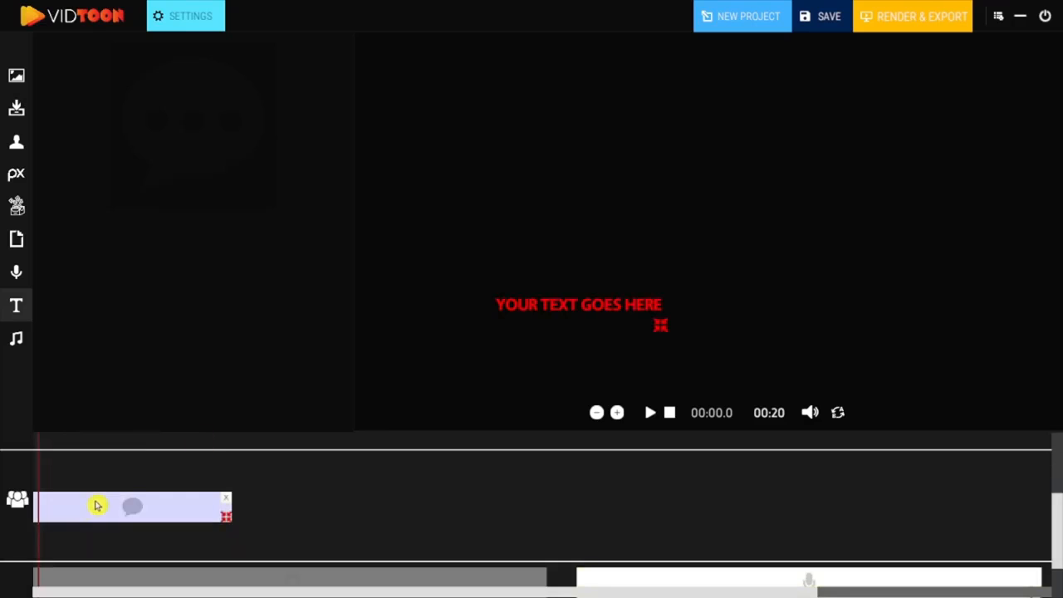
Set the text clip's content to "Hello Vidtooners" with font size 50 and enlarge its frame in the preview.
{"action": "left_click_drag", "start_coordinate": [304, 209], "coordinate": [178, 208]}
{"action": "type", "text": "Hello Vidtooners"}
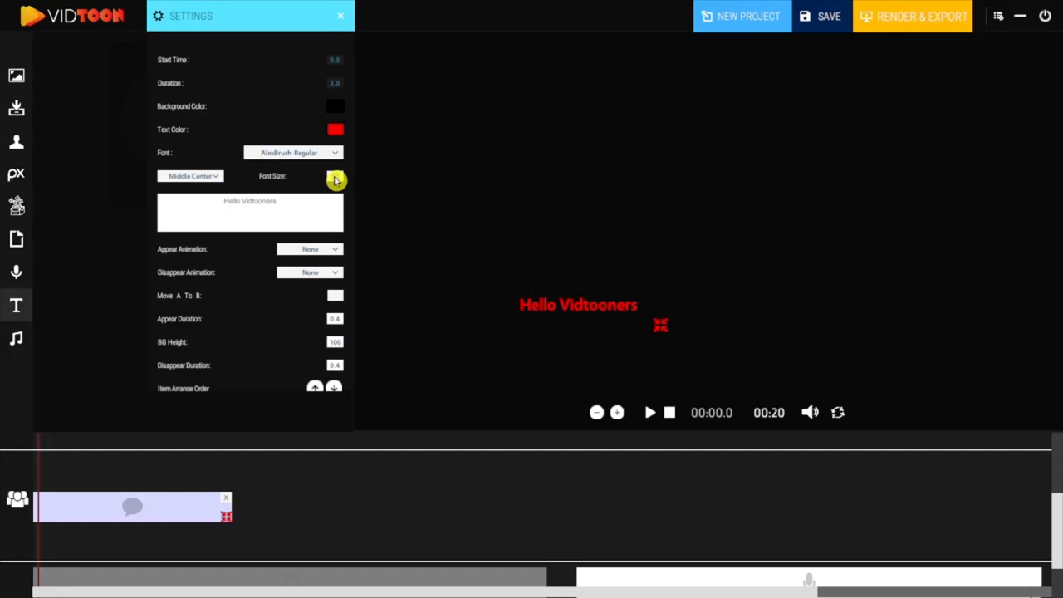
{"action": "type", "text": "40"}
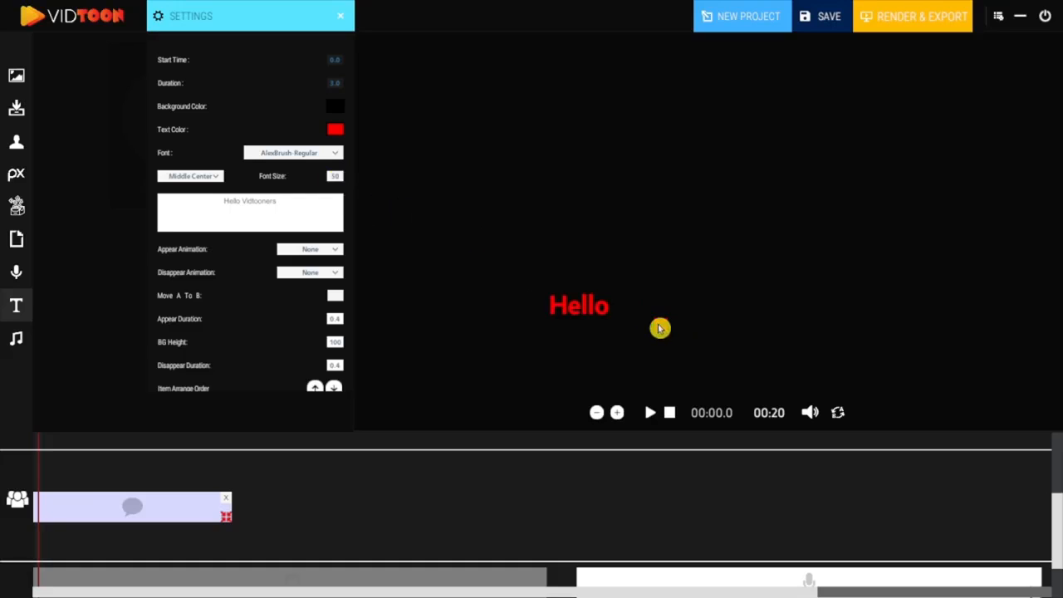
{"action": "left_click_drag", "start_coordinate": [659, 329], "coordinate": [747, 363]}
{"action": "left_click_drag", "start_coordinate": [665, 332], "coordinate": [697, 199]}
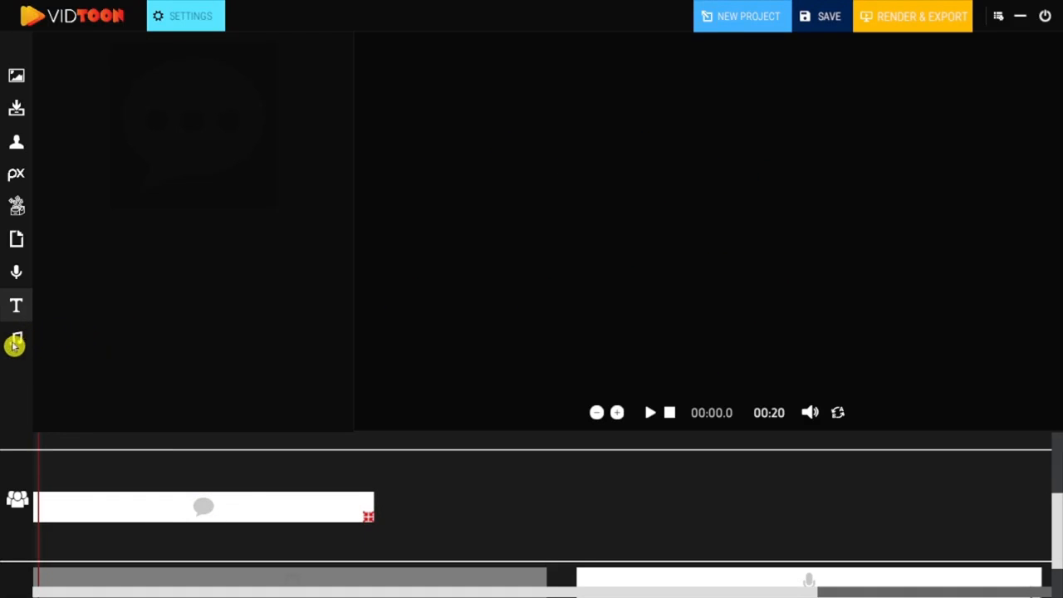
Import music.mp3 from the Downloads folder into the music library.
{"action": "left_click", "coordinate": [18, 340]}
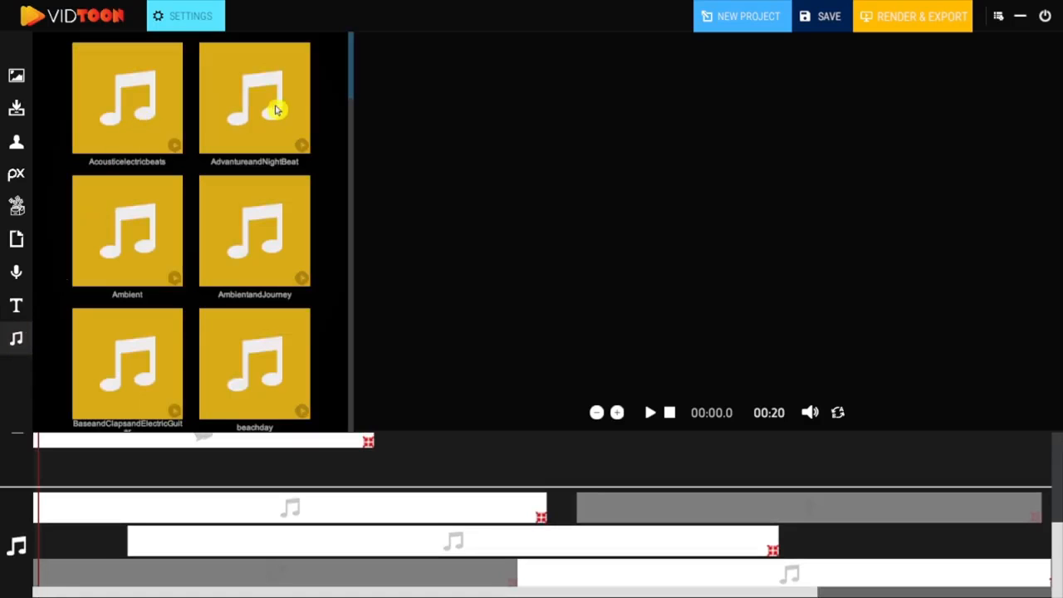
{"action": "left_click_drag", "start_coordinate": [350, 73], "coordinate": [347, 428]}
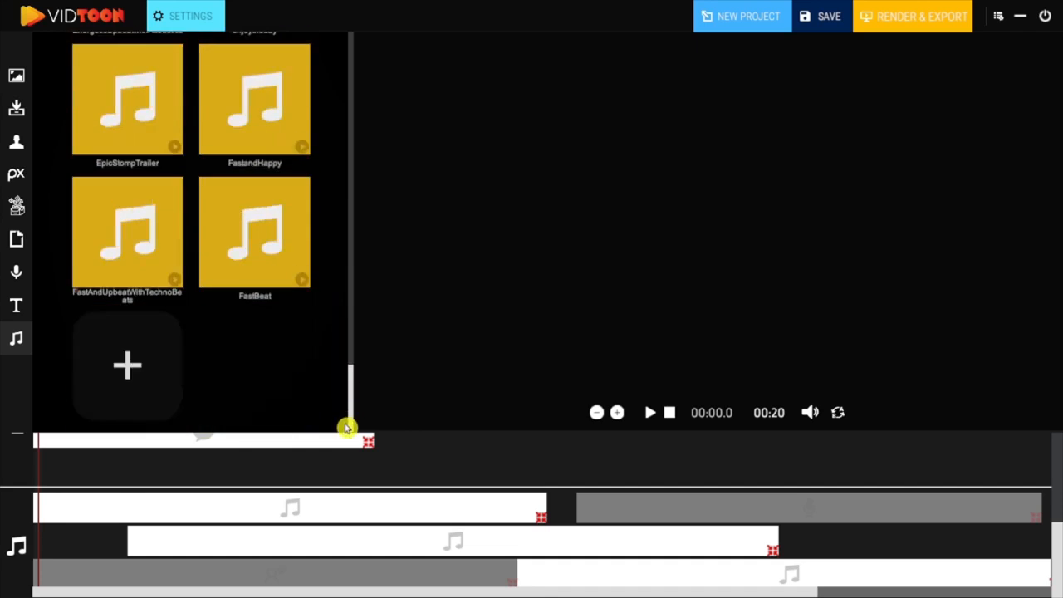
{"action": "left_click", "coordinate": [138, 364]}
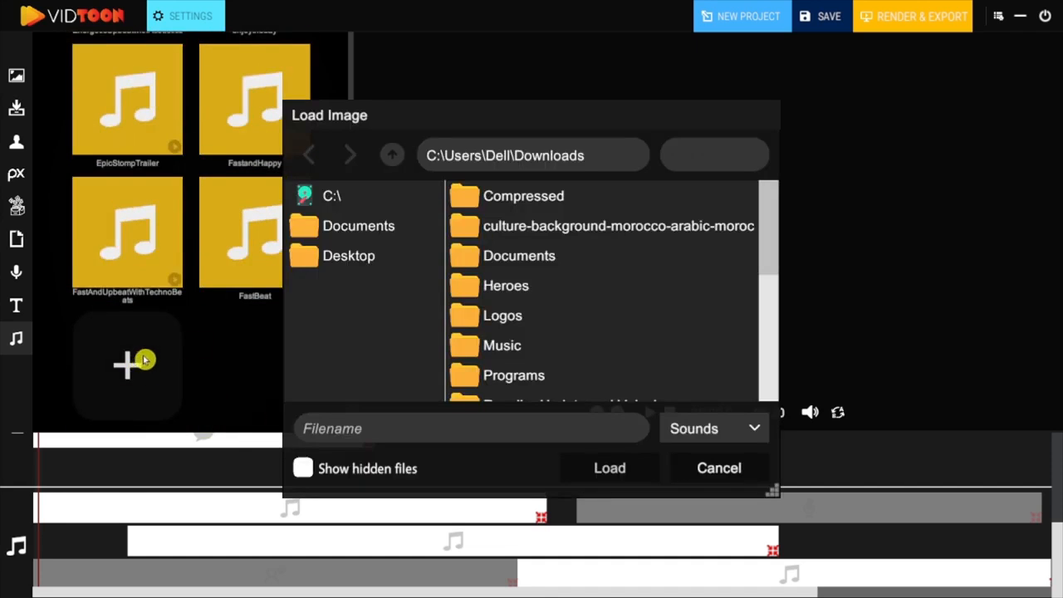
{"action": "left_click", "coordinate": [382, 237]}
{"action": "scroll", "coordinate": [527, 277], "scroll_direction": "down", "scroll_amount": 6}
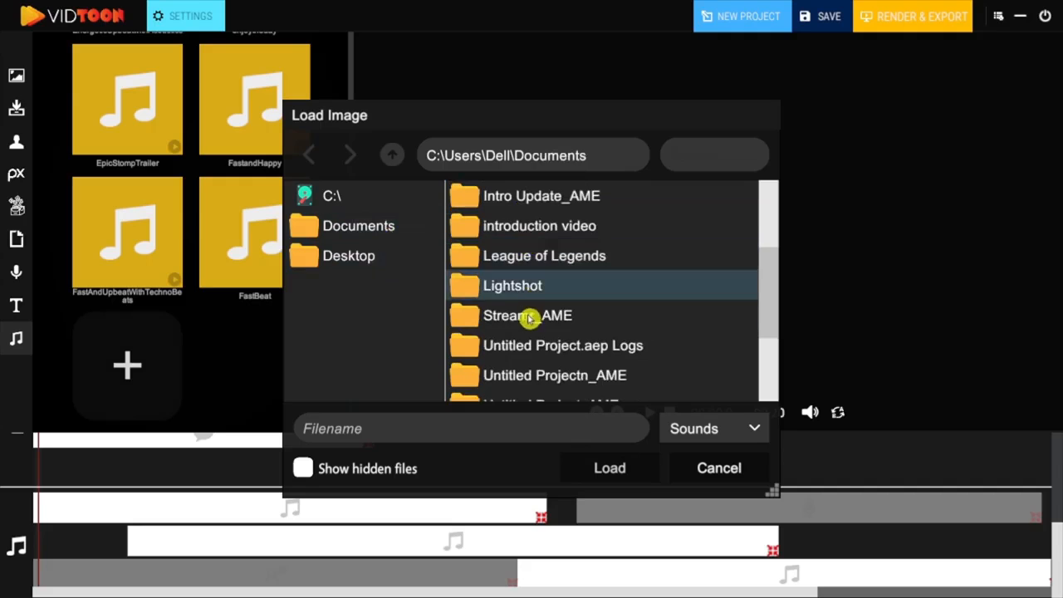
{"action": "left_click", "coordinate": [390, 157]}
{"action": "scroll", "coordinate": [540, 299], "scroll_direction": "down", "scroll_amount": 1}
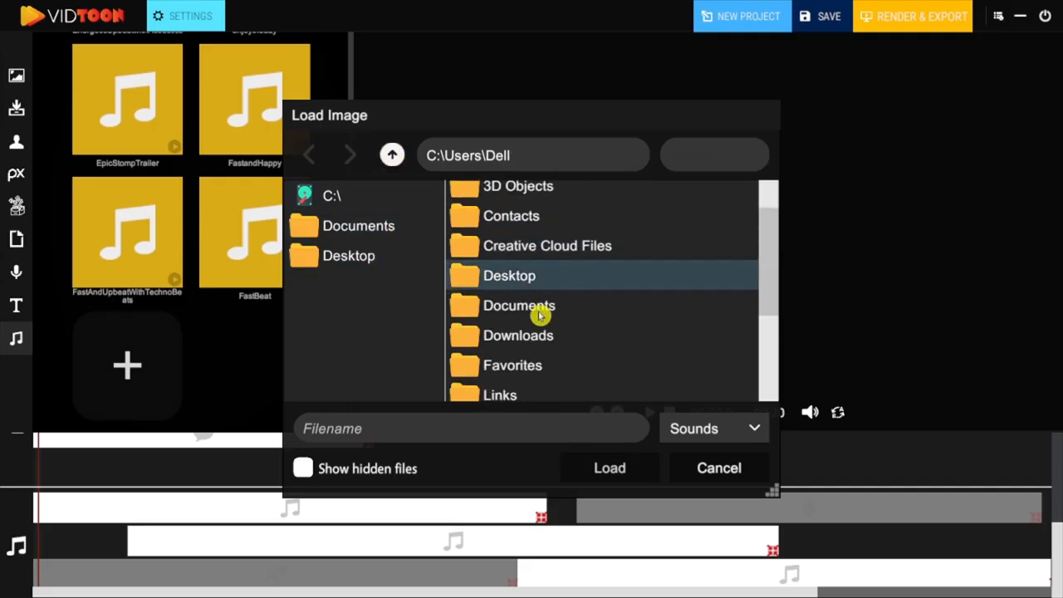
{"action": "double_click", "coordinate": [540, 336]}
{"action": "scroll", "coordinate": [536, 334], "scroll_direction": "down", "scroll_amount": 4}
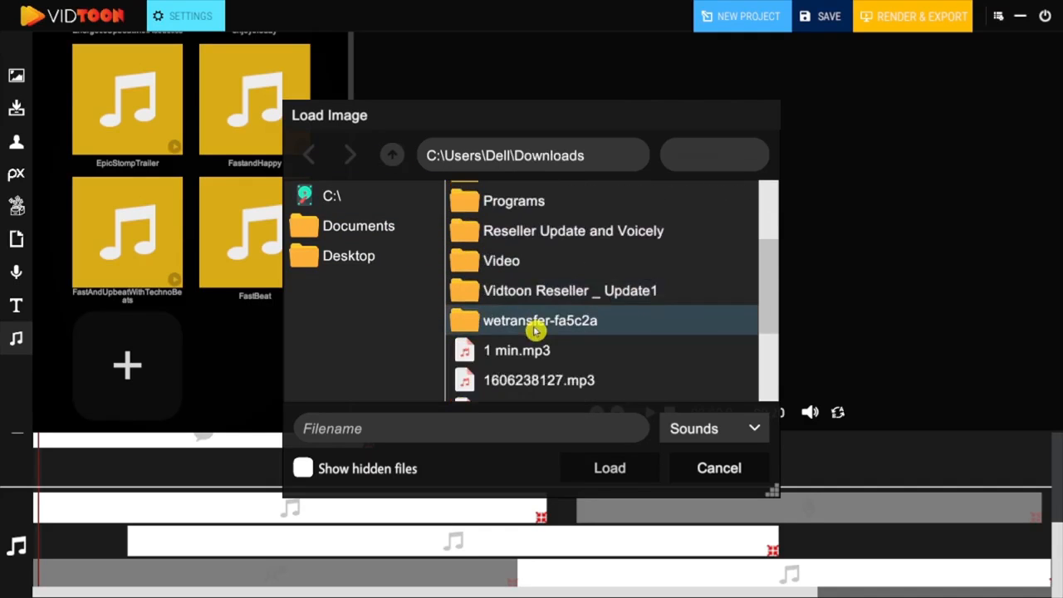
{"action": "scroll", "coordinate": [548, 331], "scroll_direction": "down", "scroll_amount": 1}
{"action": "scroll", "coordinate": [555, 315], "scroll_direction": "down", "scroll_amount": 1}
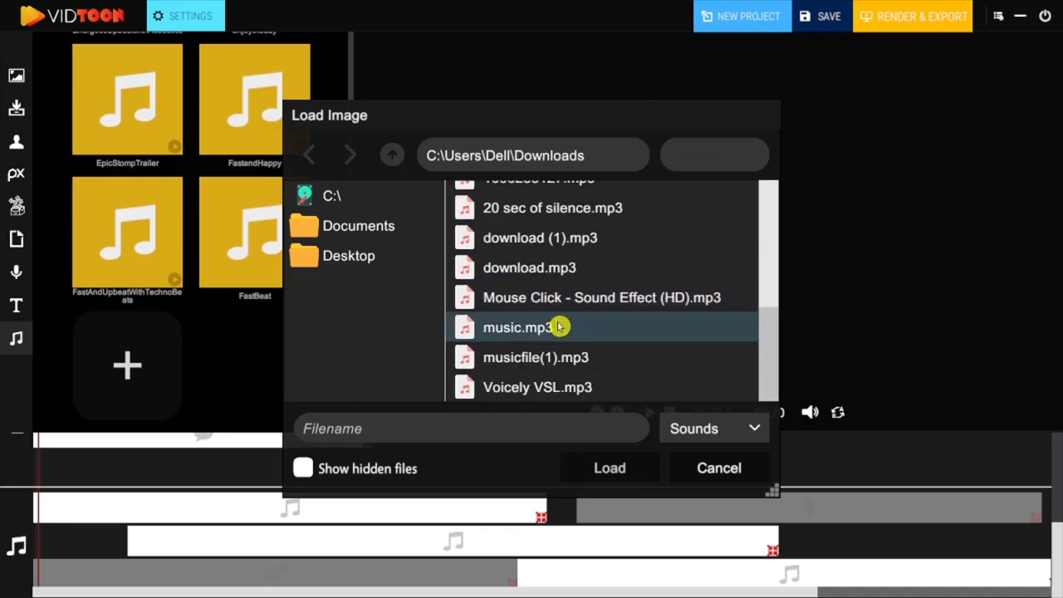
{"action": "double_click", "coordinate": [544, 328]}
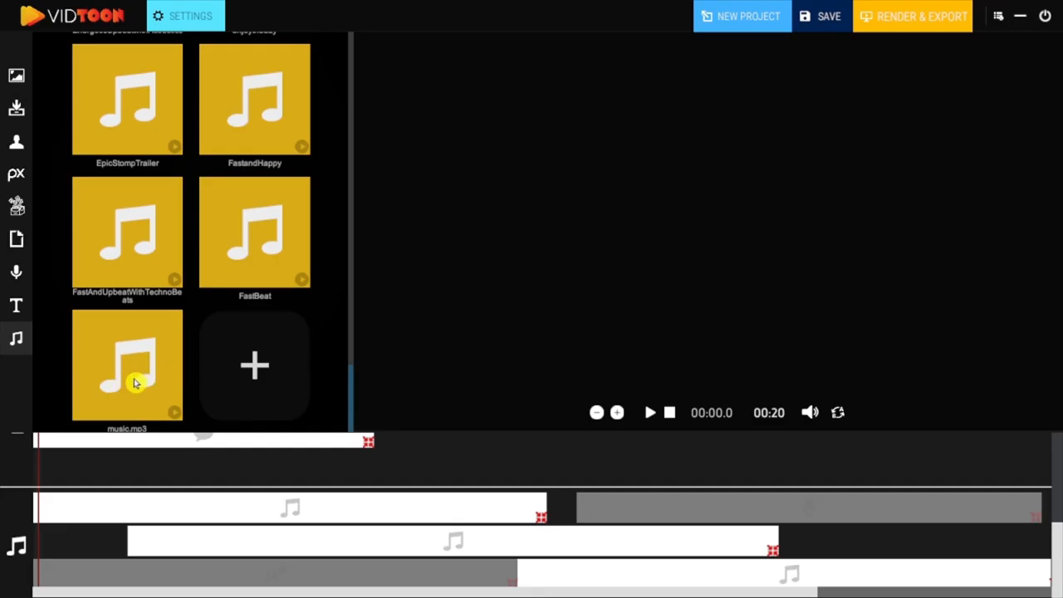
Place music.mp3 on the second audio row after the existing clip and save the project.
{"action": "left_click_drag", "start_coordinate": [138, 368], "coordinate": [1048, 550]}
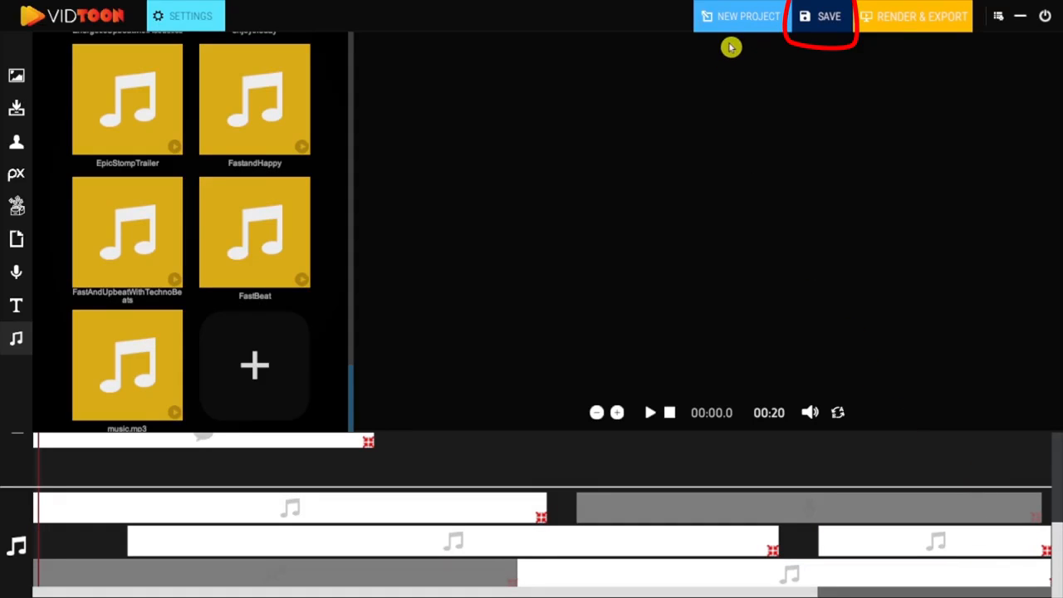
{"action": "left_click", "coordinate": [828, 23]}
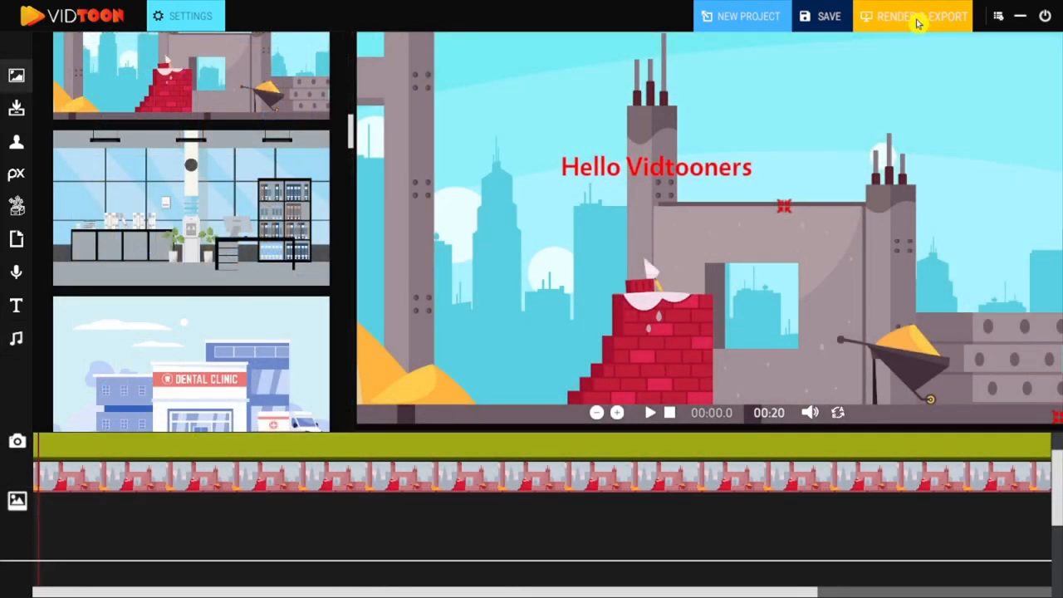
Export the video to the Desktop, replacing the default file name "Output", and stop the preview playback.
{"action": "left_click", "coordinate": [918, 20]}
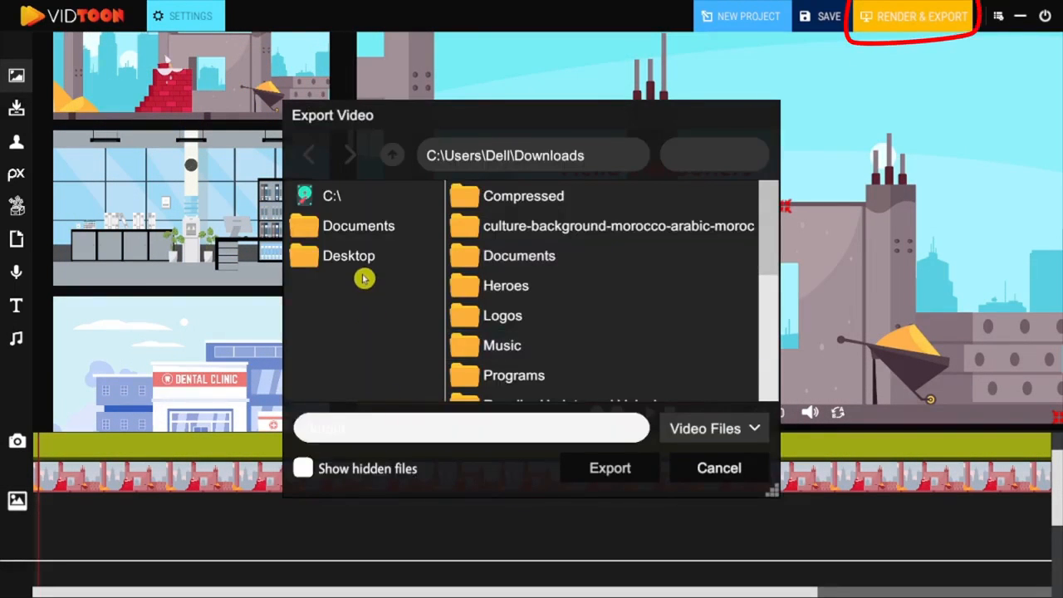
{"action": "left_click", "coordinate": [362, 433]}
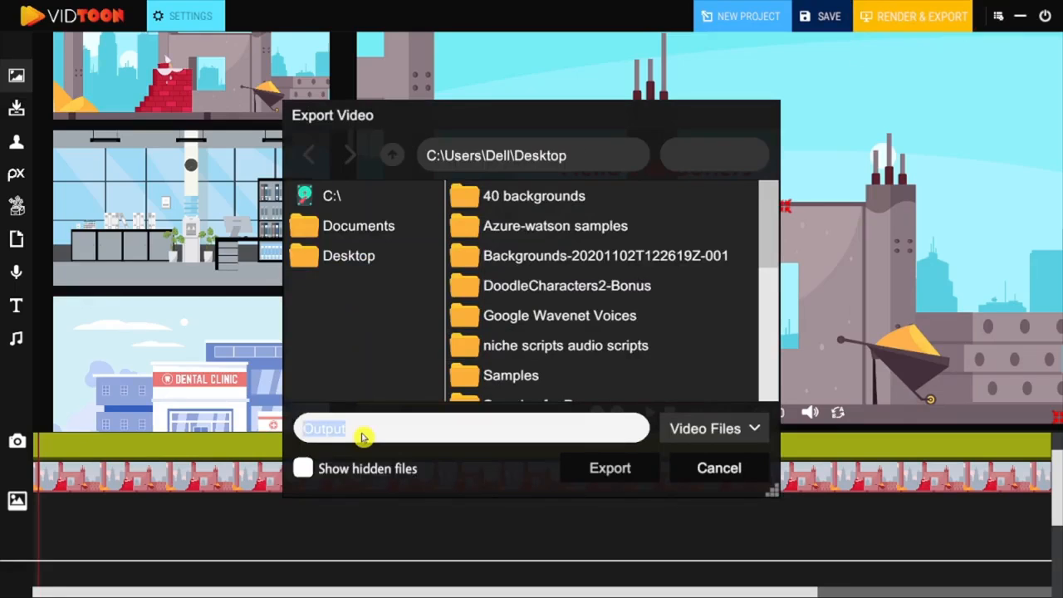
{"action": "key", "text": "BackSpace"}
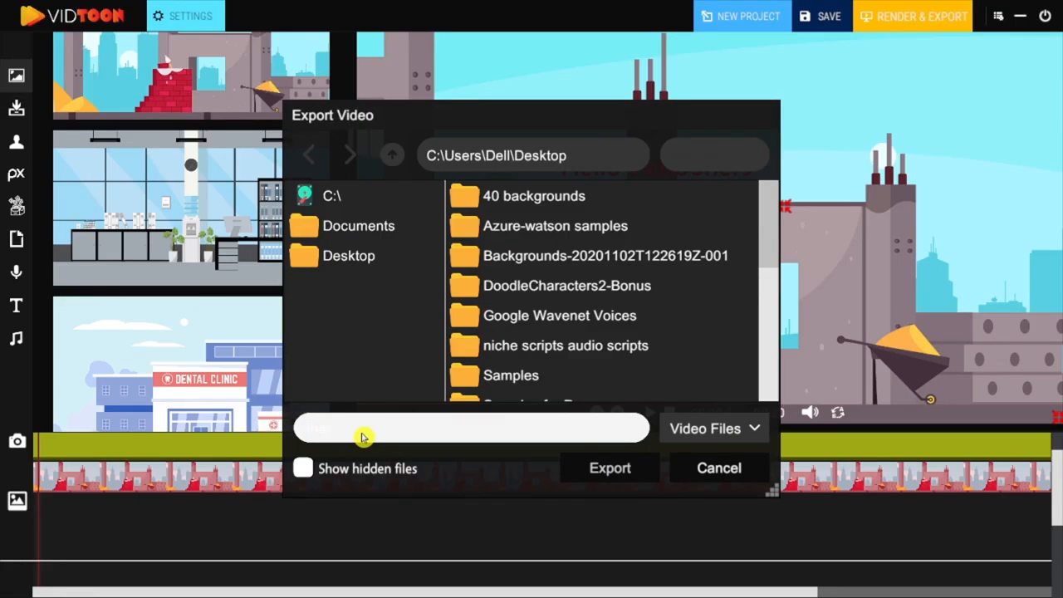
{"action": "left_click", "coordinate": [608, 475]}
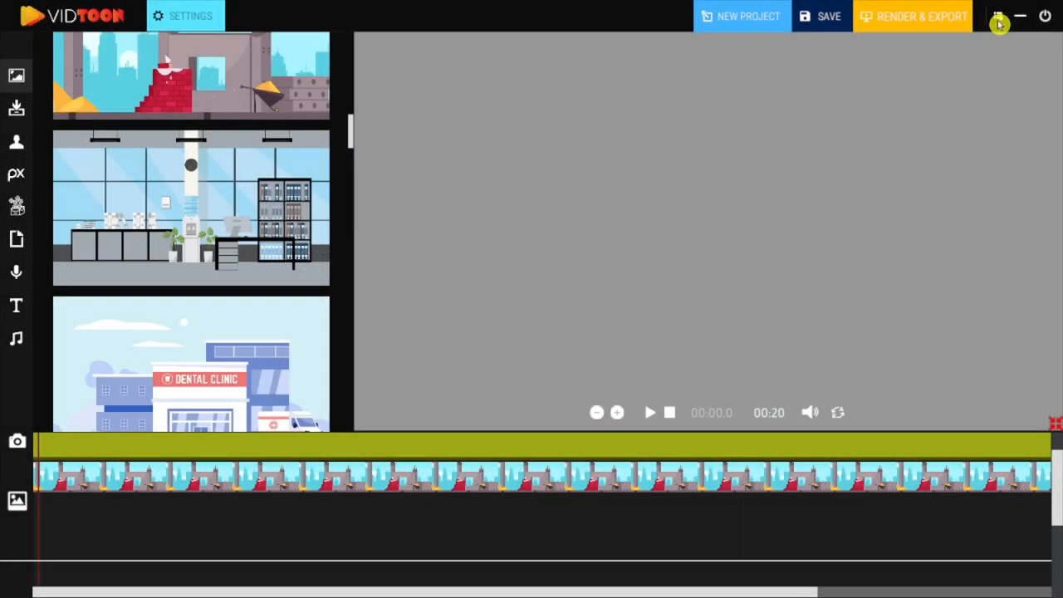
{"action": "left_click", "coordinate": [670, 412]}
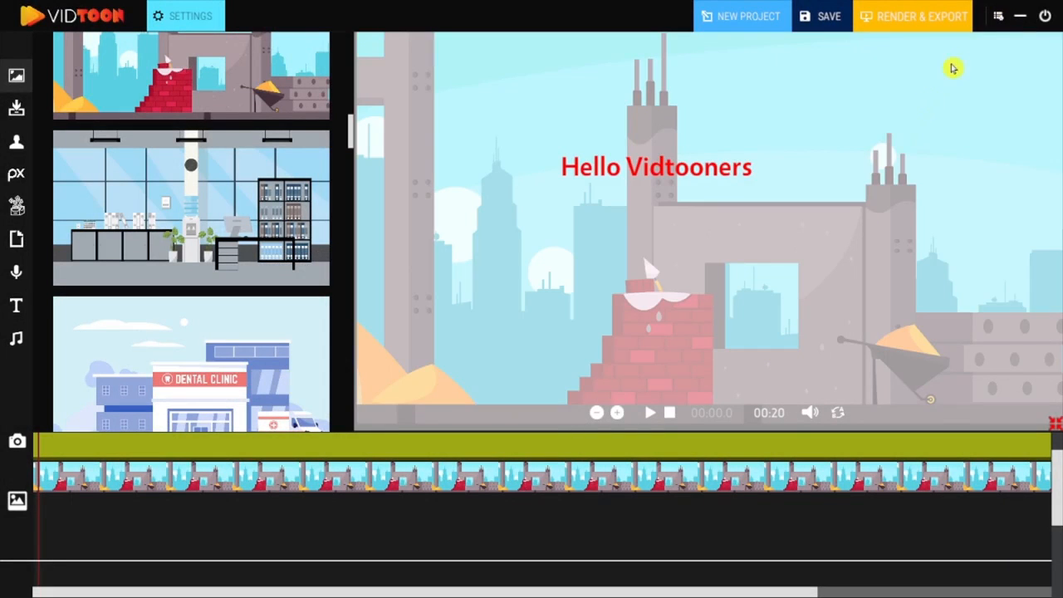
Review the optional Pixabay, IconFinder and Giphy API key settings, close them unchanged, and exit the project to the start screen.
{"action": "left_click", "coordinate": [998, 16]}
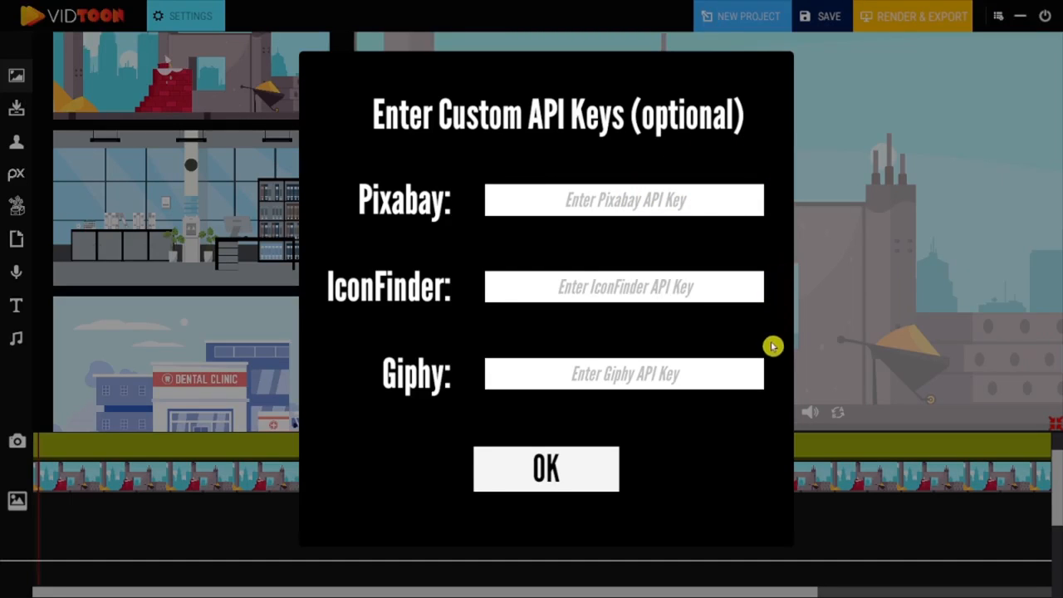
{"action": "left_click", "coordinate": [560, 470]}
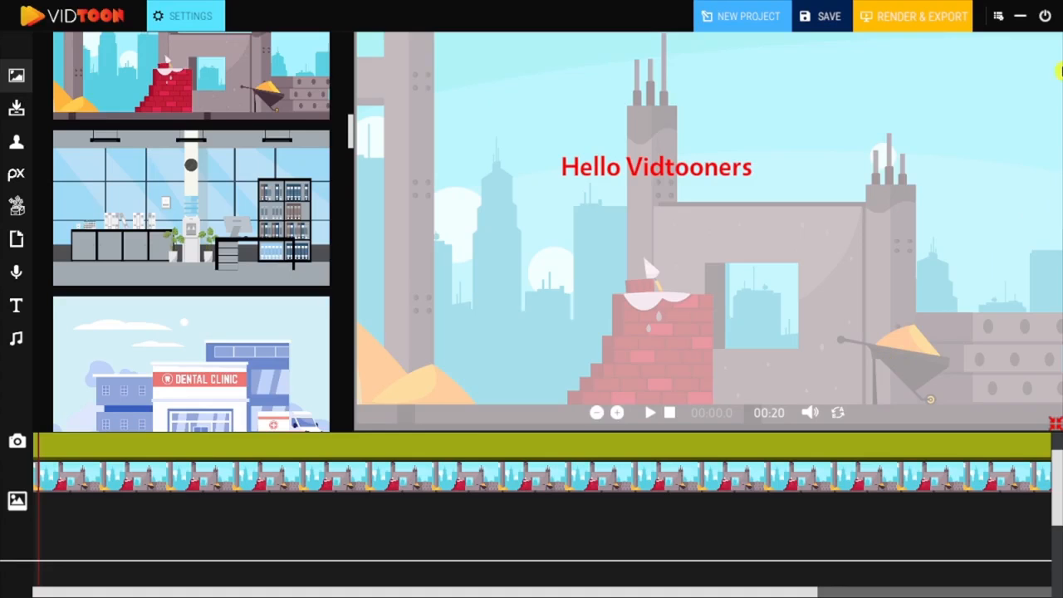
{"action": "left_click", "coordinate": [1048, 21]}
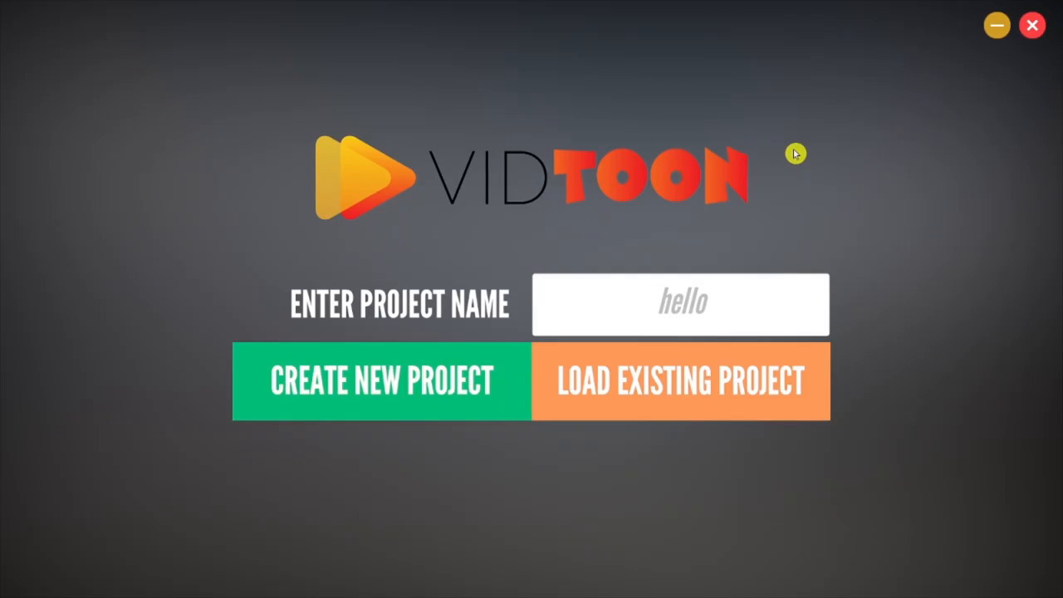